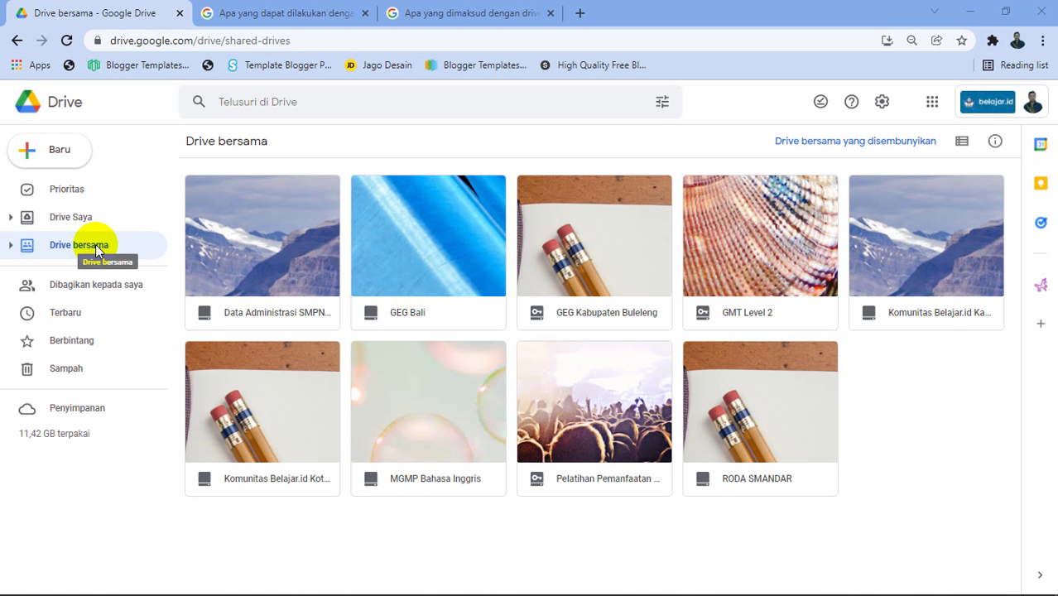
Switch to the Google Workspace Learning Center article introducing shared drives
click(283, 15)
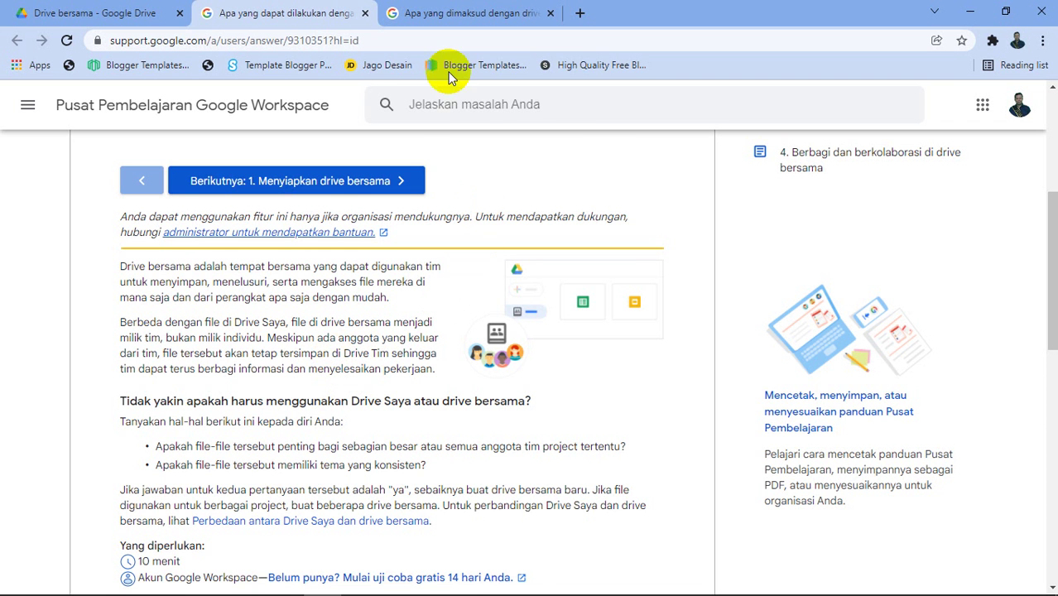
Show the admin article's 'Apa yang dapat dilakukan dengan drive bersama?' table, then open a fresh tab
click(449, 15)
scroll(750, 336, up, 7)
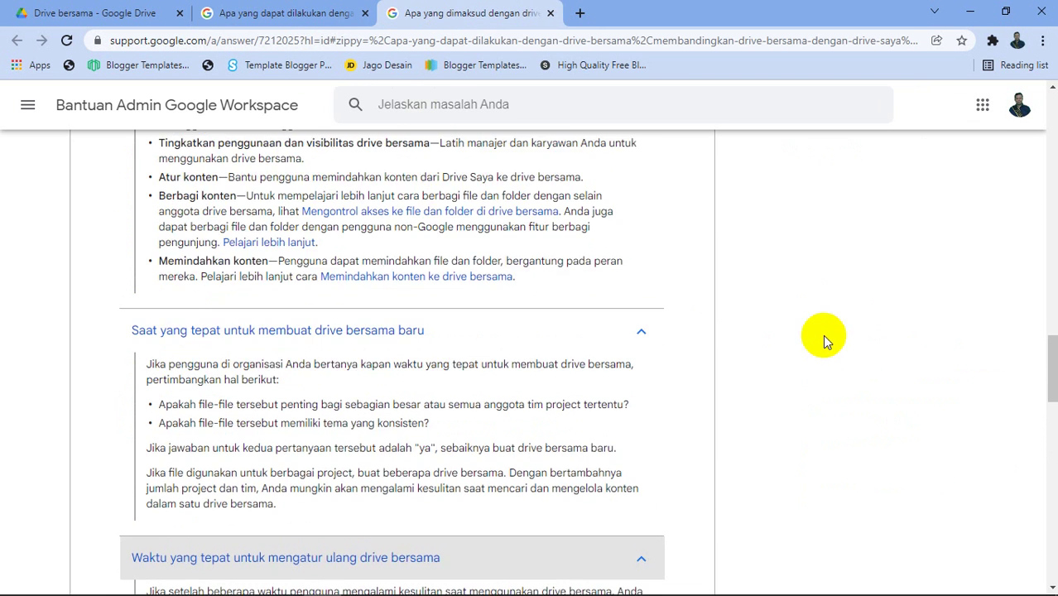
drag(1046, 318, 1027, 177)
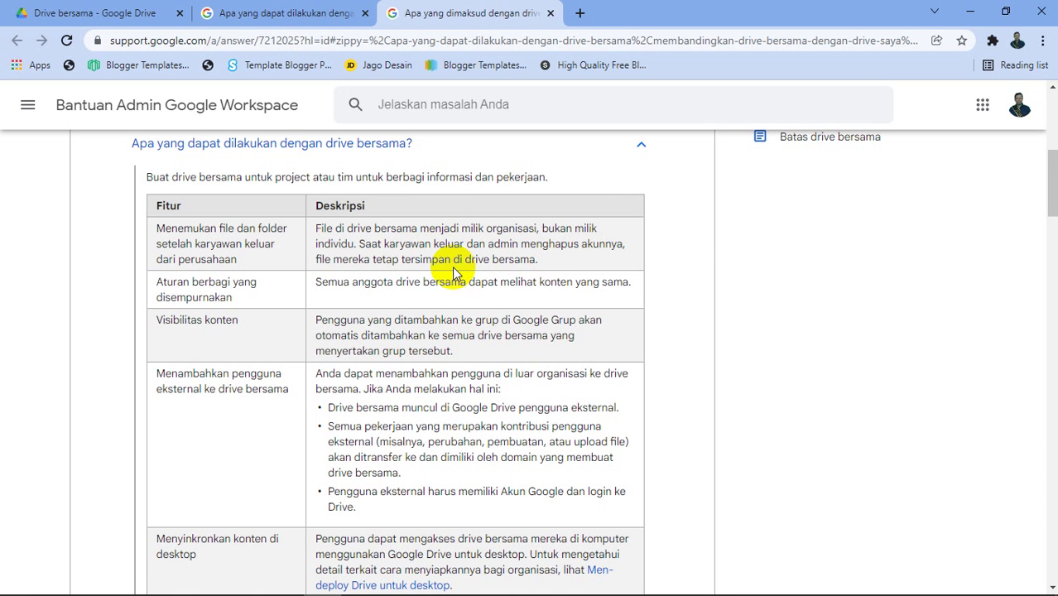
scroll(453, 273, down, 1)
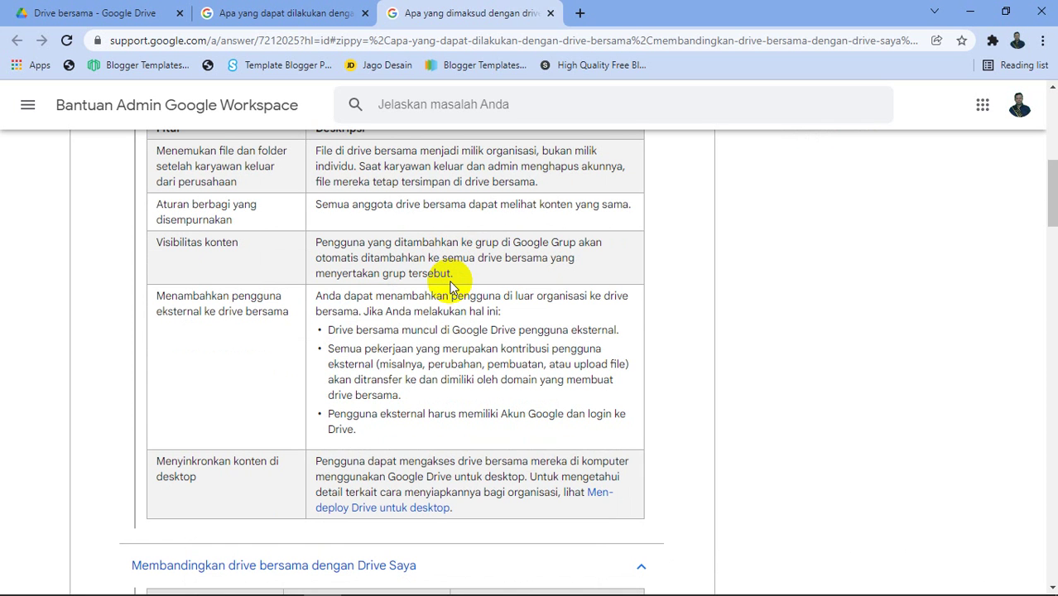
click(580, 13)
Load Google Drive from the 'dri' suggestion and list the Drive bersama (shared drives)
click(540, 43)
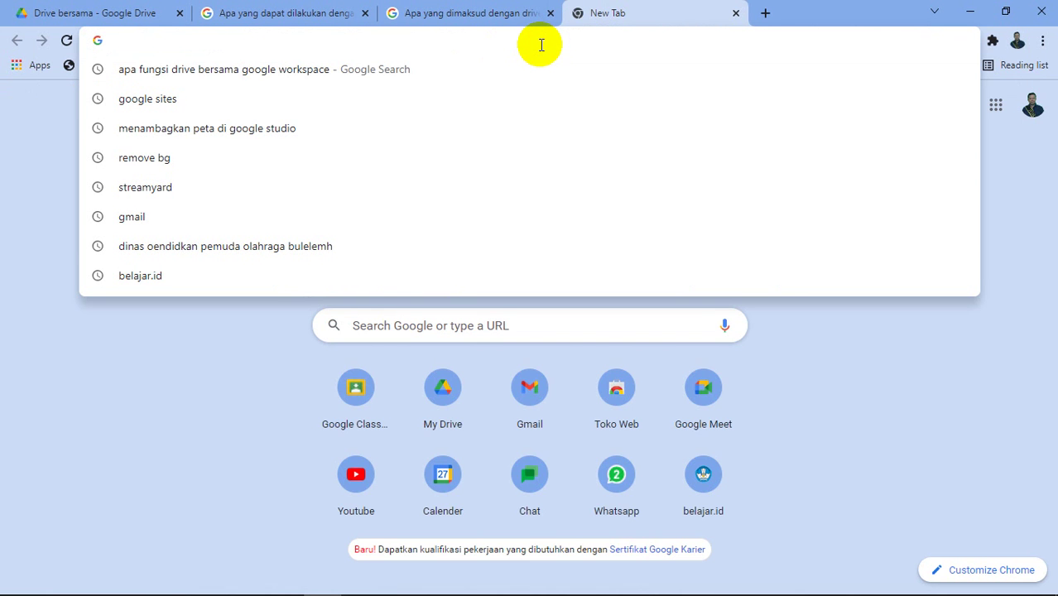
text(drive.google.com/drive/my-drive)
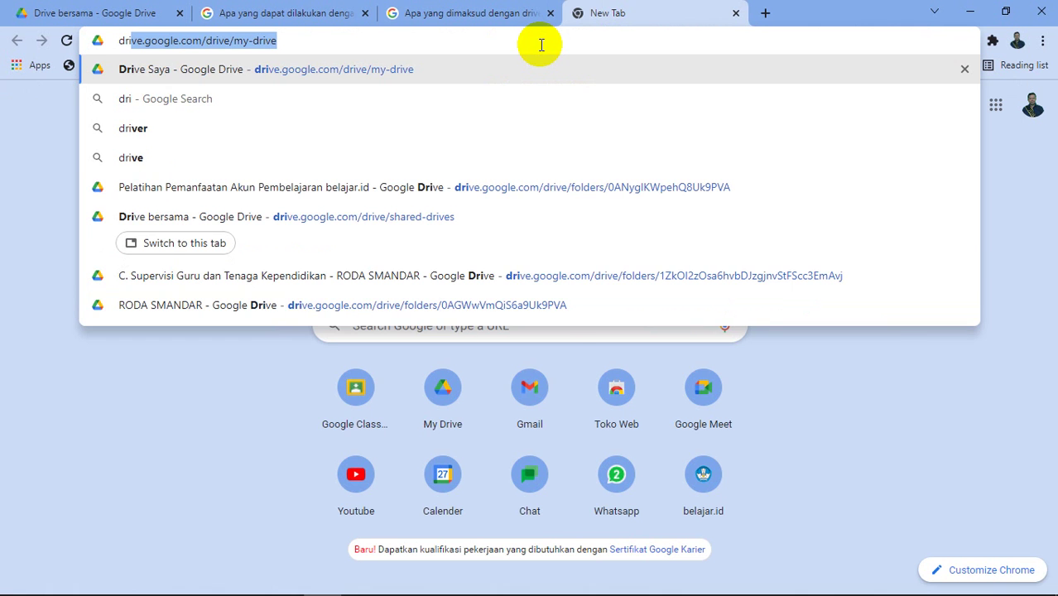
key(Return)
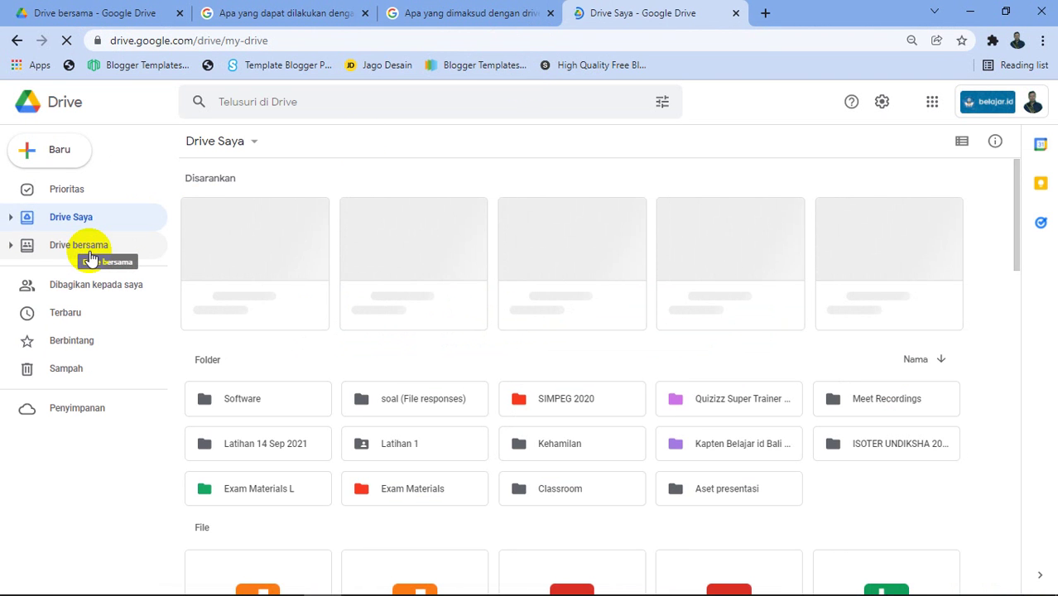
click(89, 251)
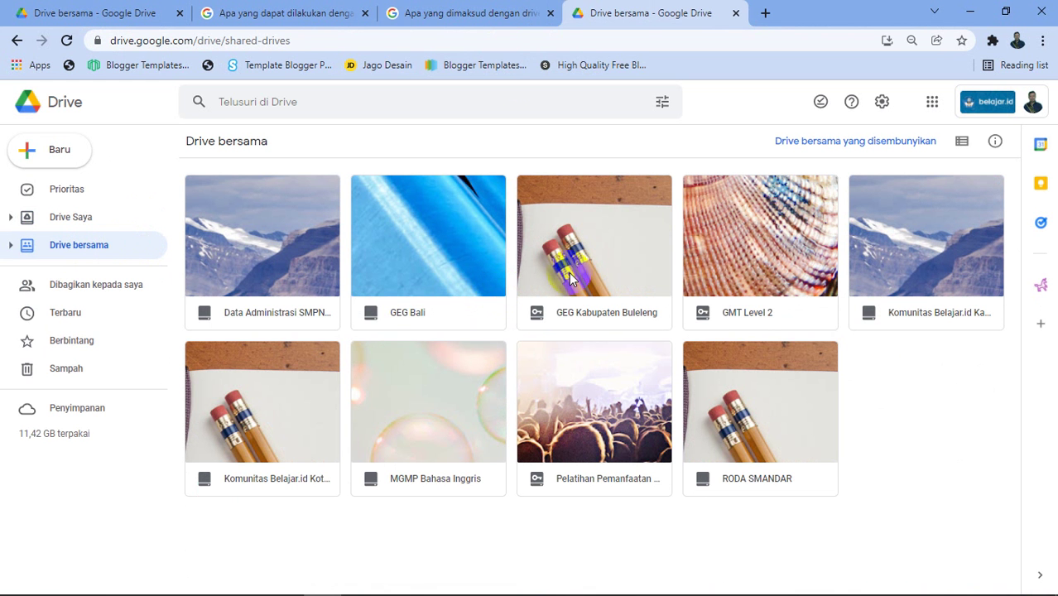
Create a shared drive named 'Ruang Administrasi SMPN 1 Bali', replacing the mistyped 'Tata' name
click(66, 151)
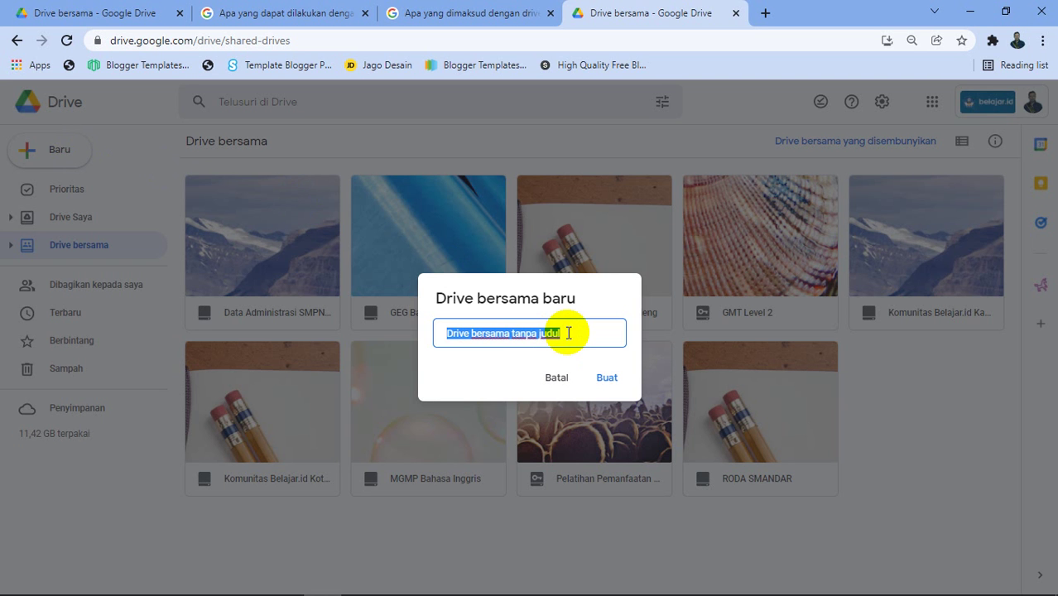
text(Tata)
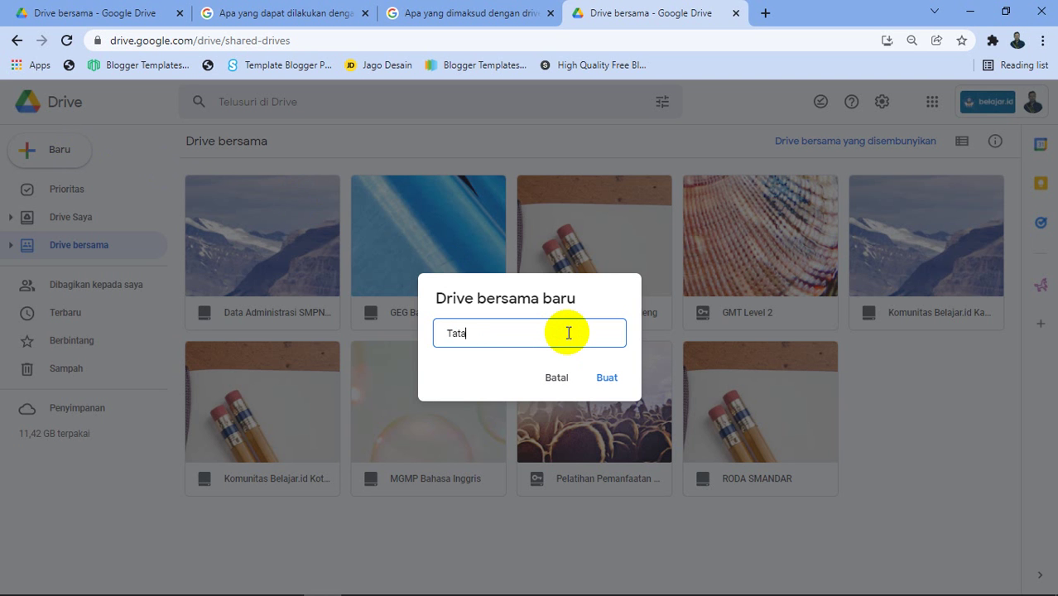
key(BackSpace)
key(BackSpace)
key(BackSpace)
key(BackSpace)
text(Ruang Administrasi)
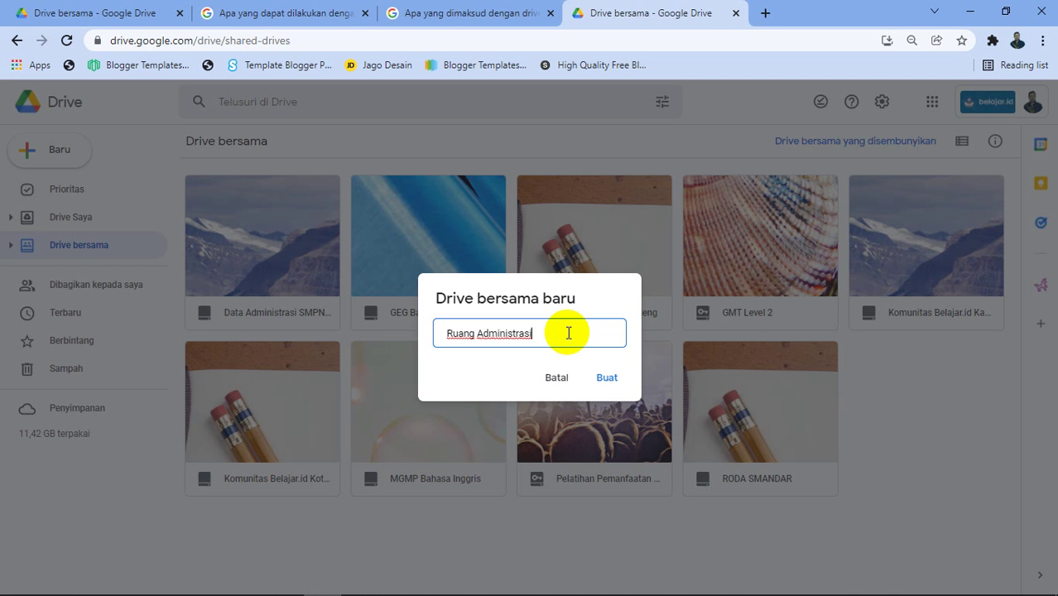
text(SMPN 1 Bali)
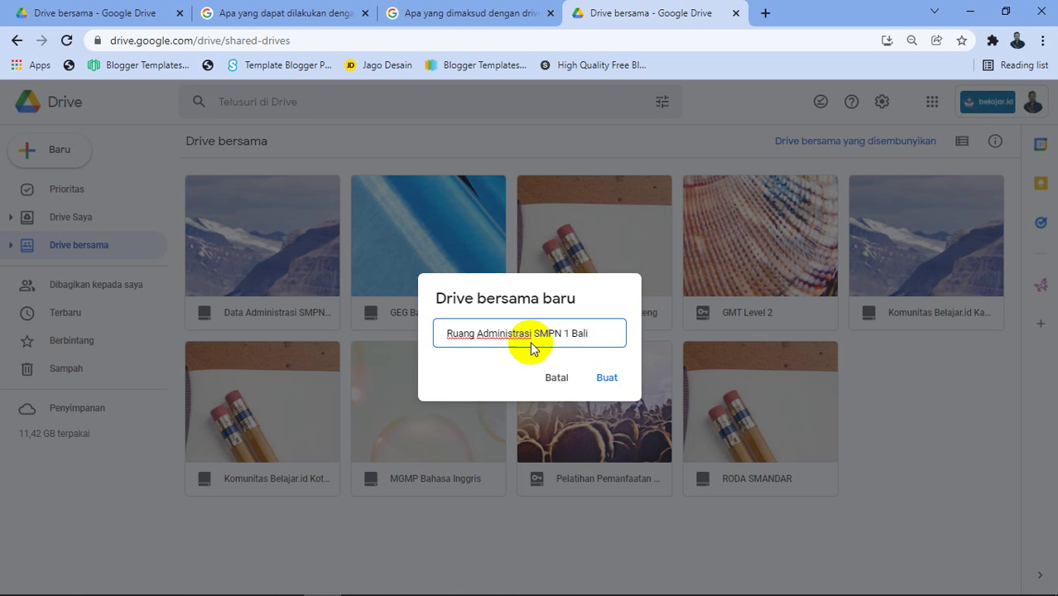
click(604, 380)
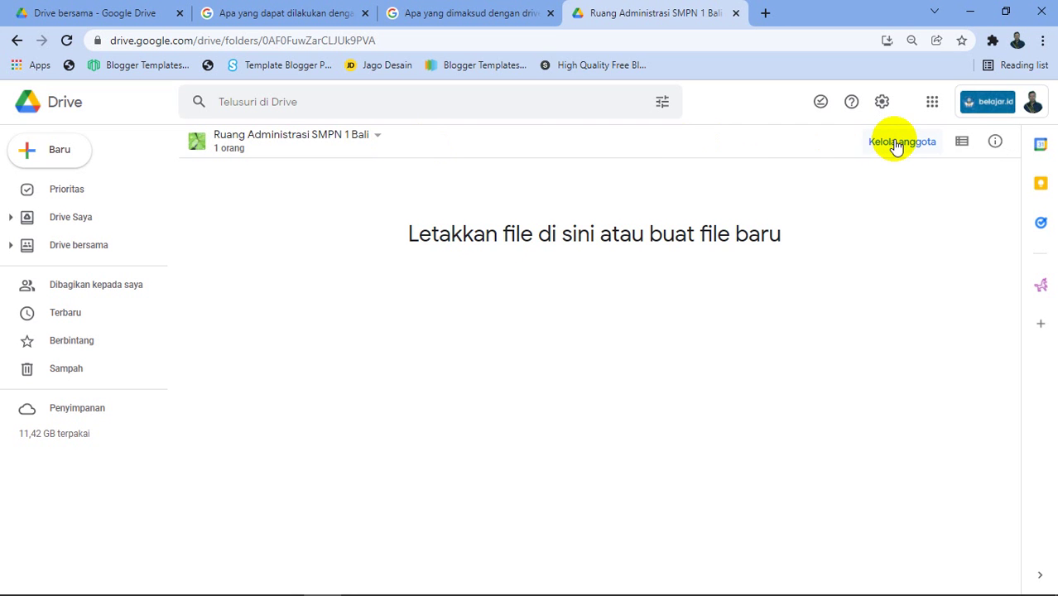
click(377, 139)
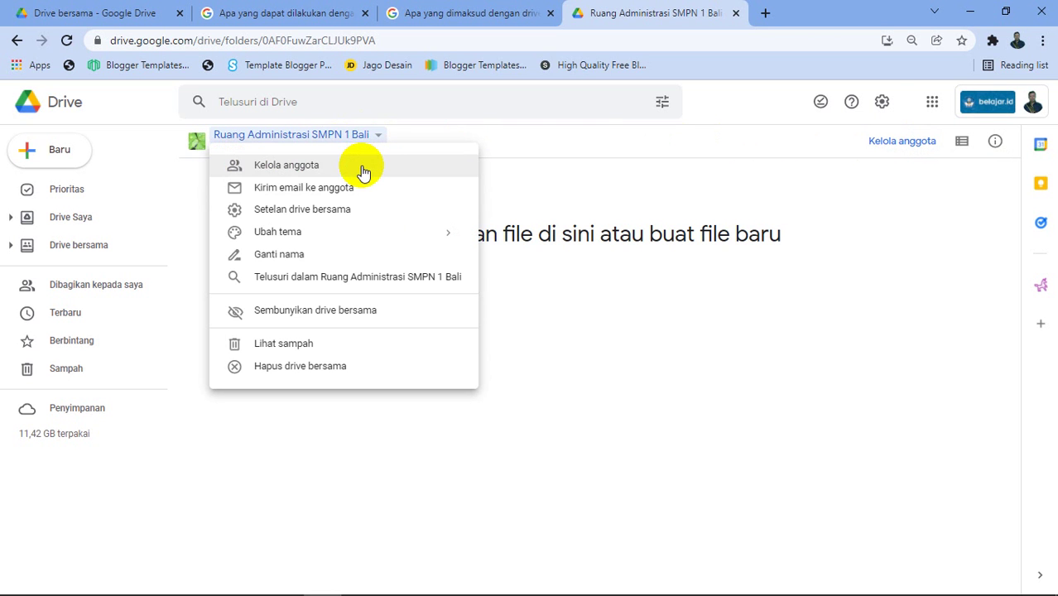
click(882, 105)
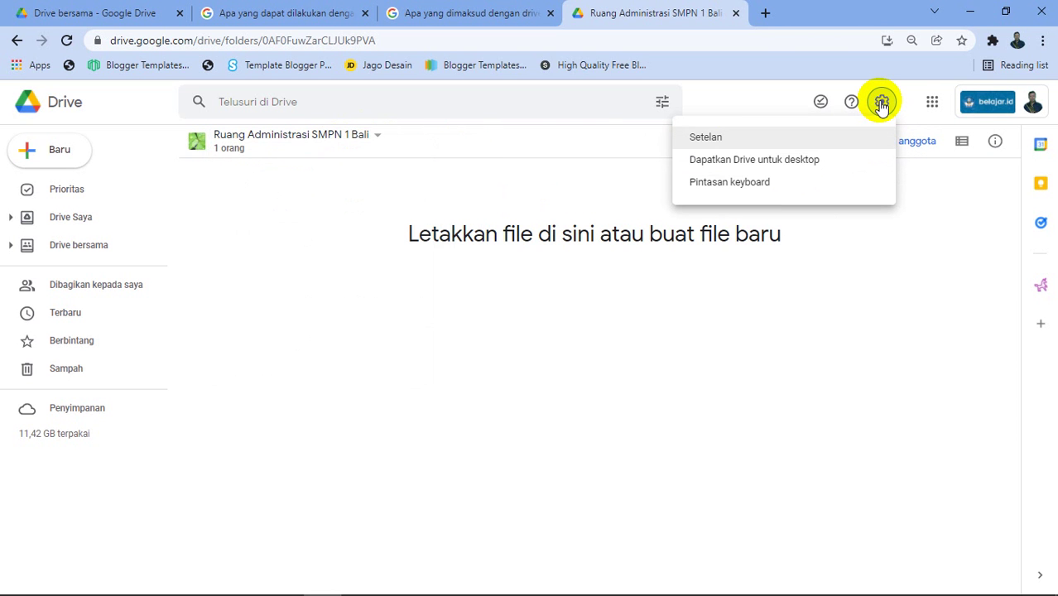
click(762, 145)
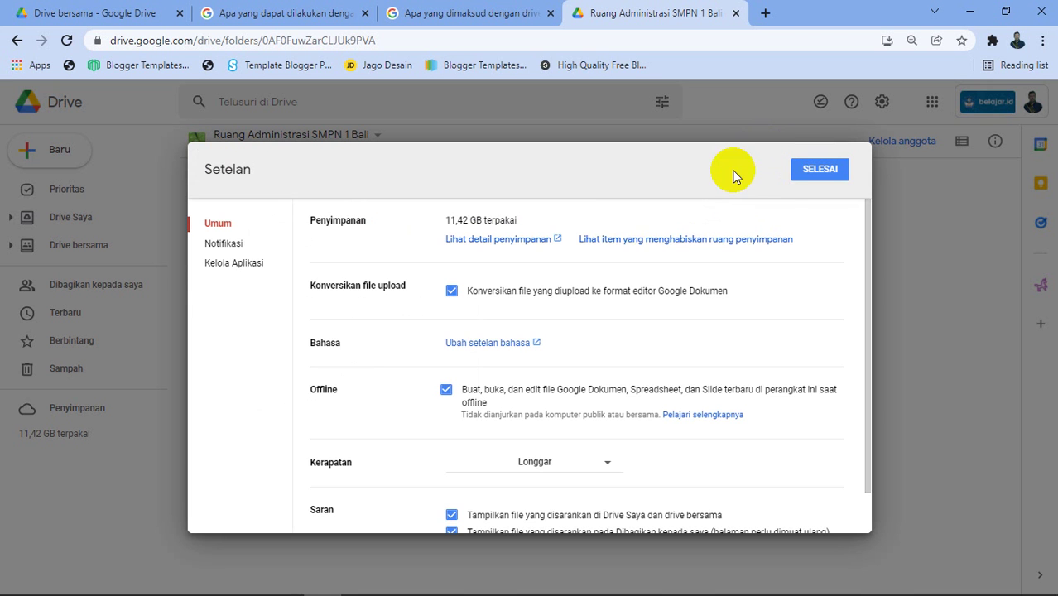
scroll(645, 257, down, 1)
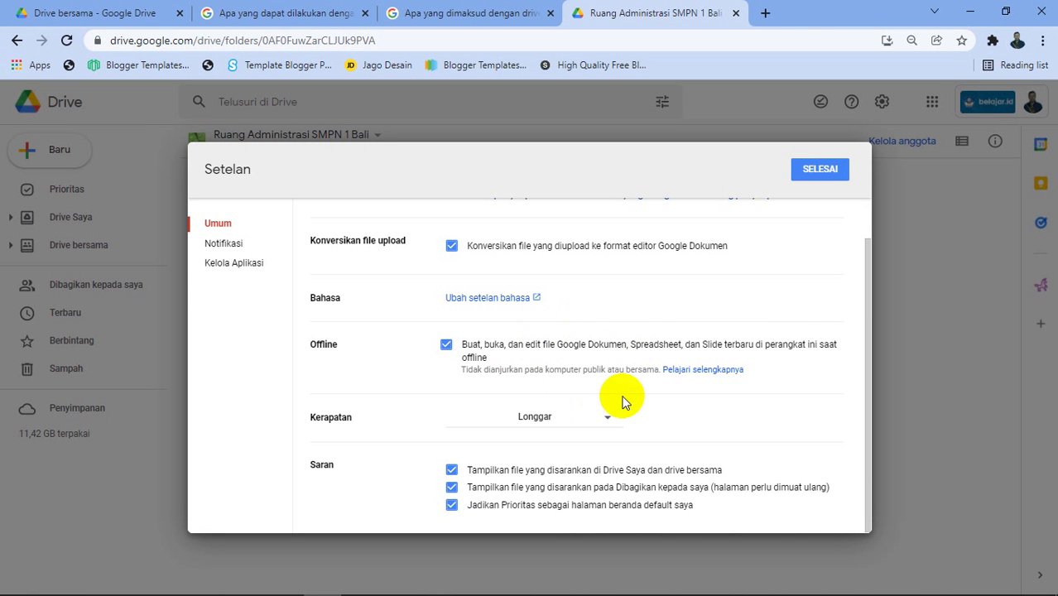
click(825, 168)
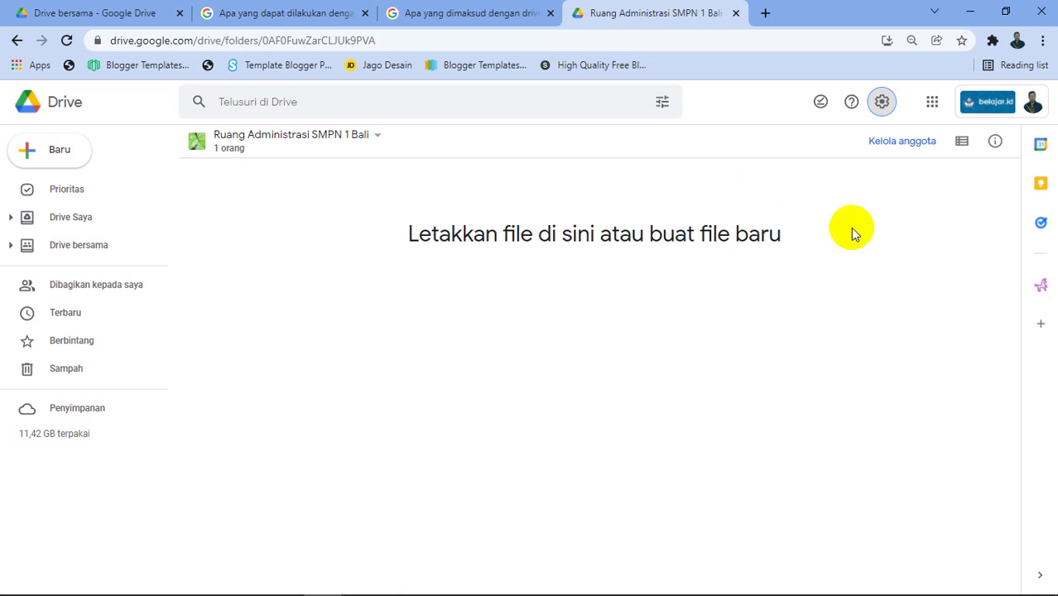
Invite the suggested external contact as Pengelola konten and confirm sharing outside the organisation
click(379, 137)
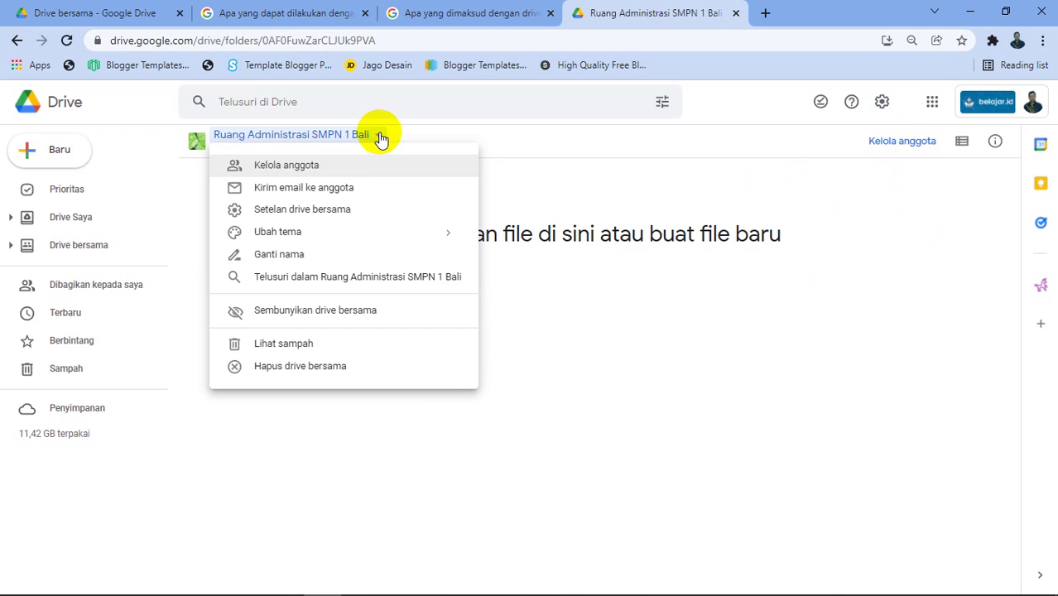
click(358, 169)
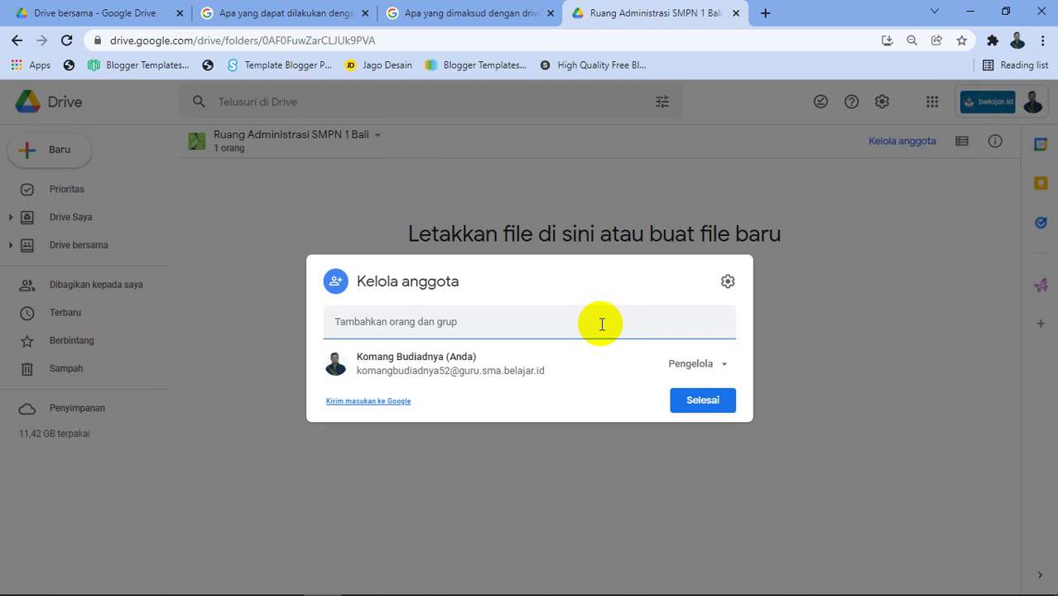
text(koman)
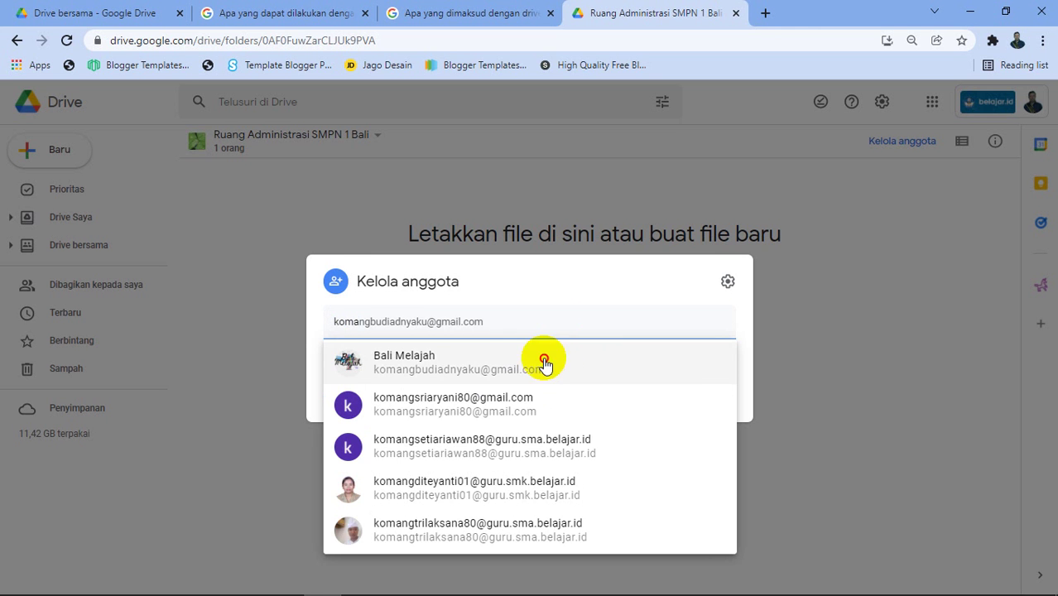
click(545, 360)
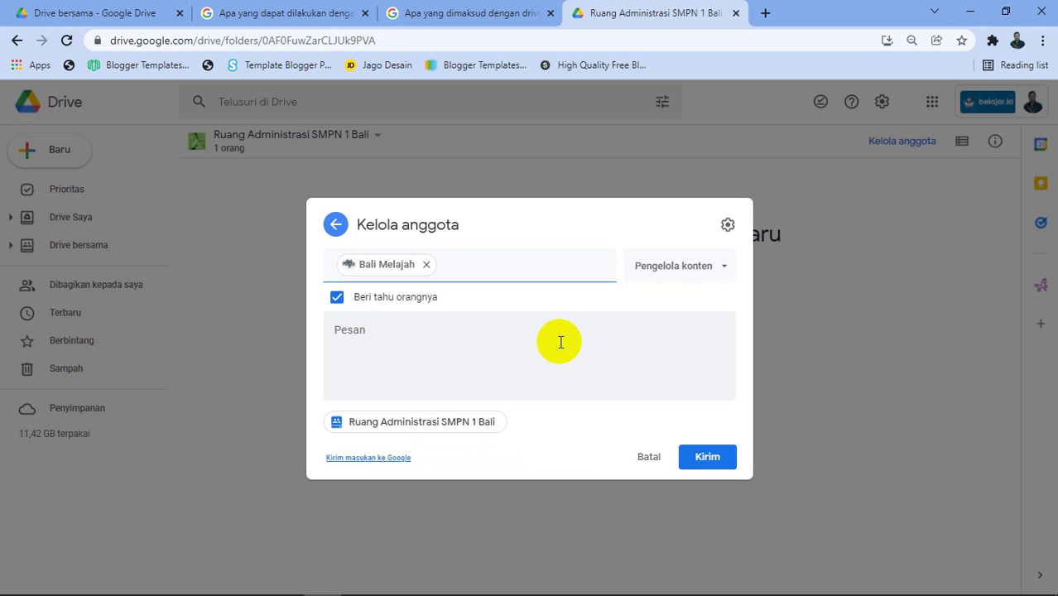
click(685, 276)
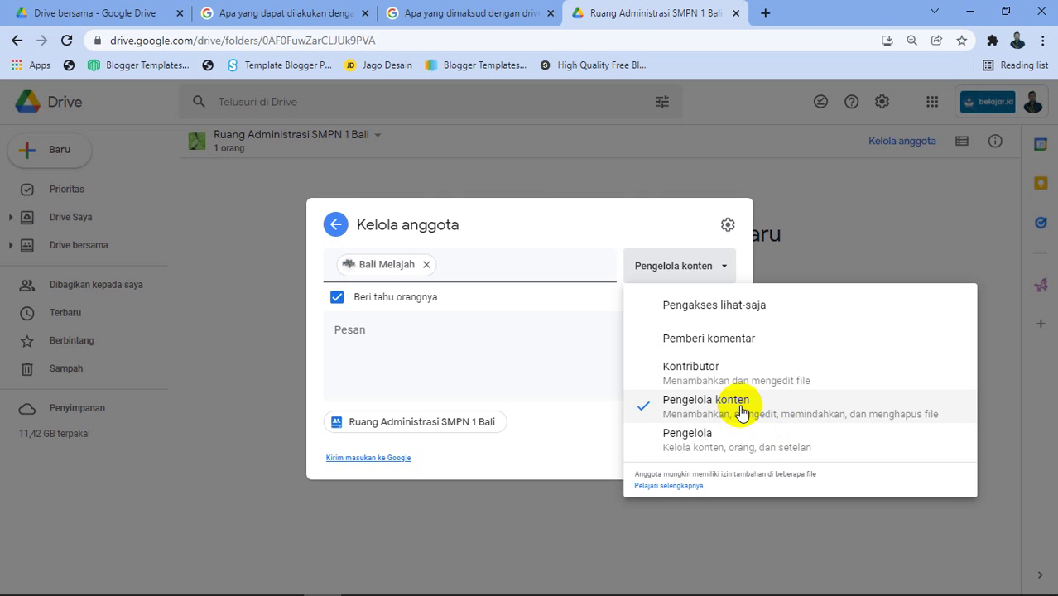
click(756, 421)
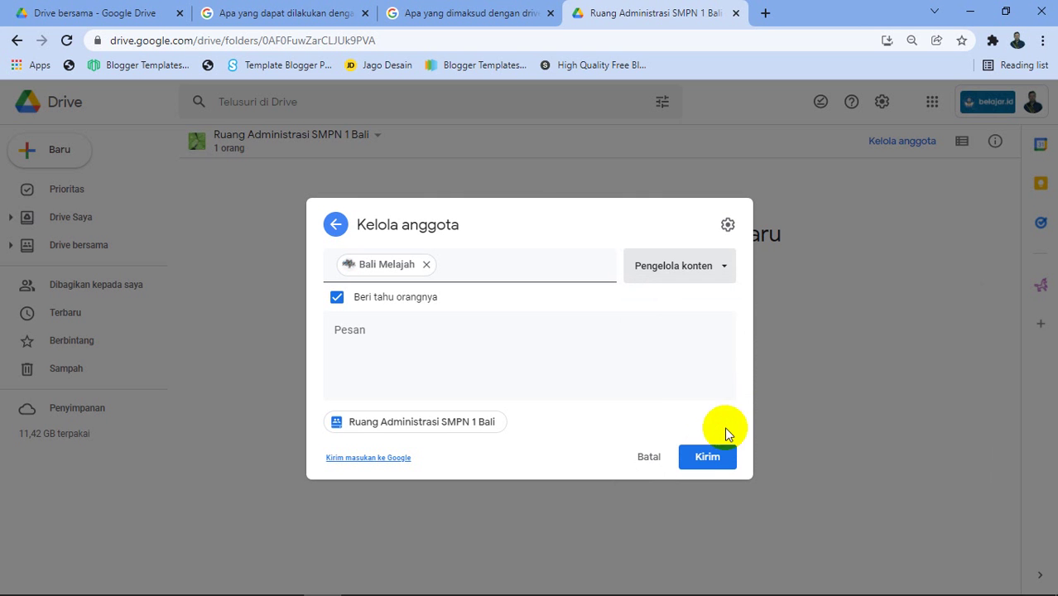
click(707, 458)
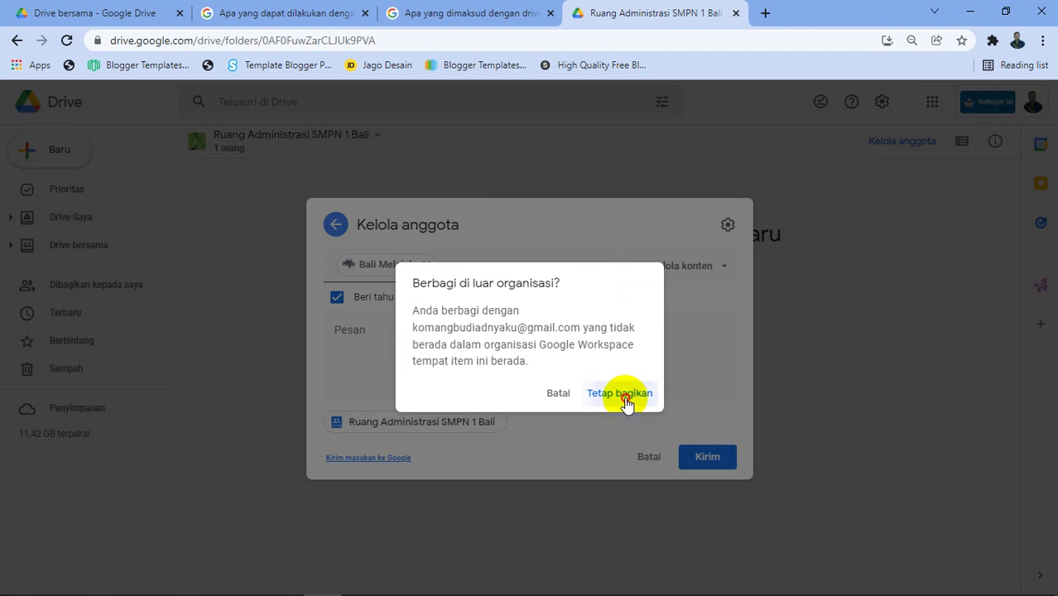
click(626, 394)
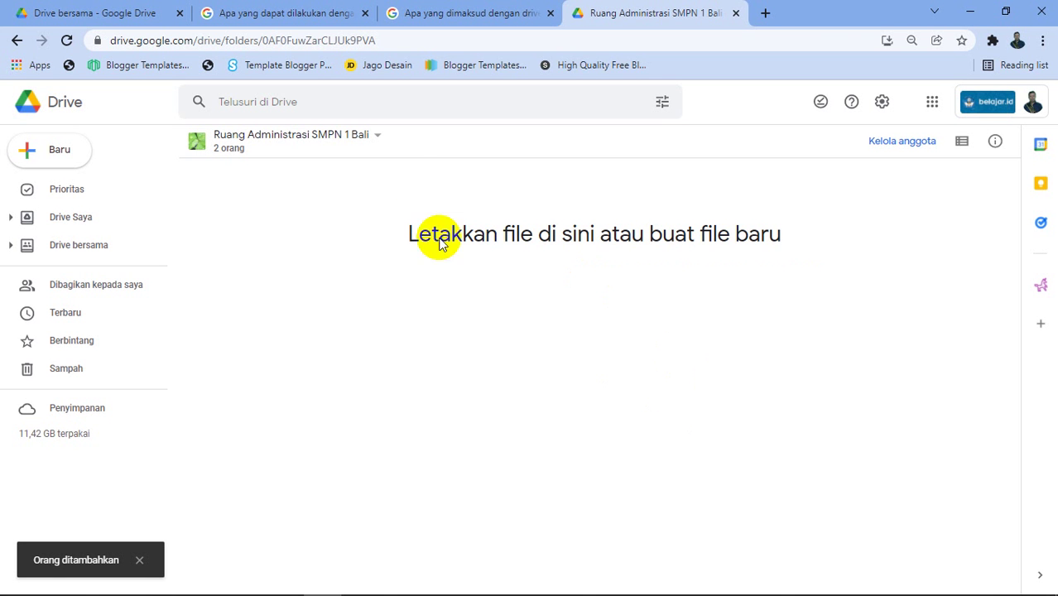
Add the teacher's school account as a member with the Pengelola role
click(877, 146)
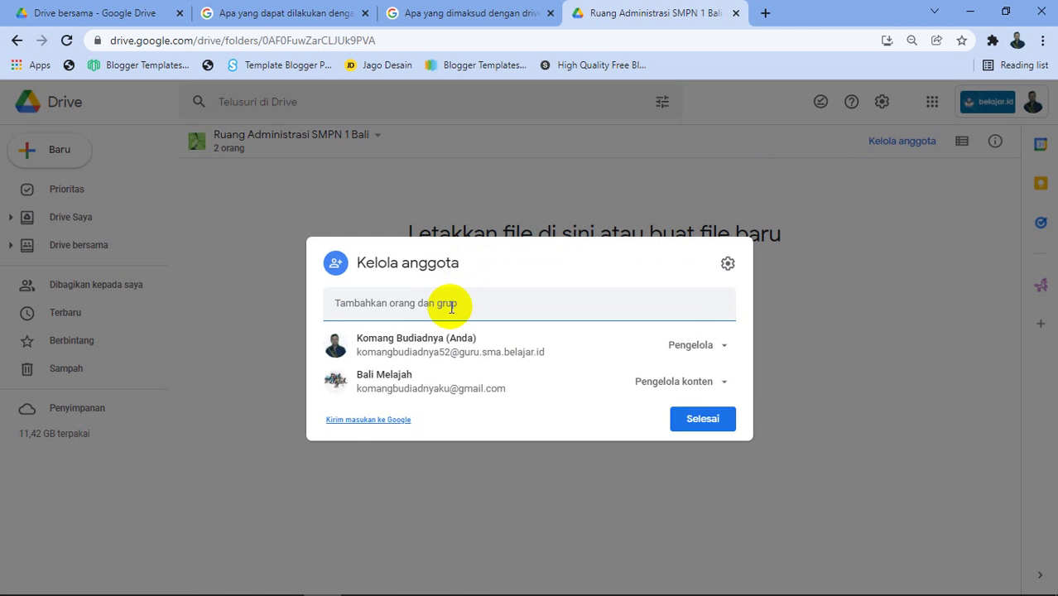
click(436, 303)
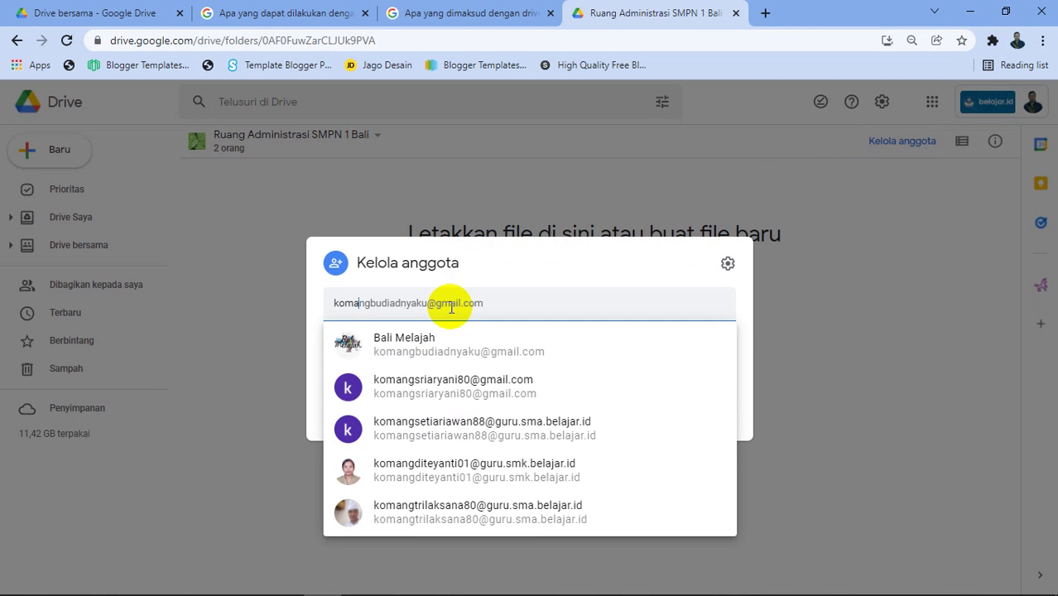
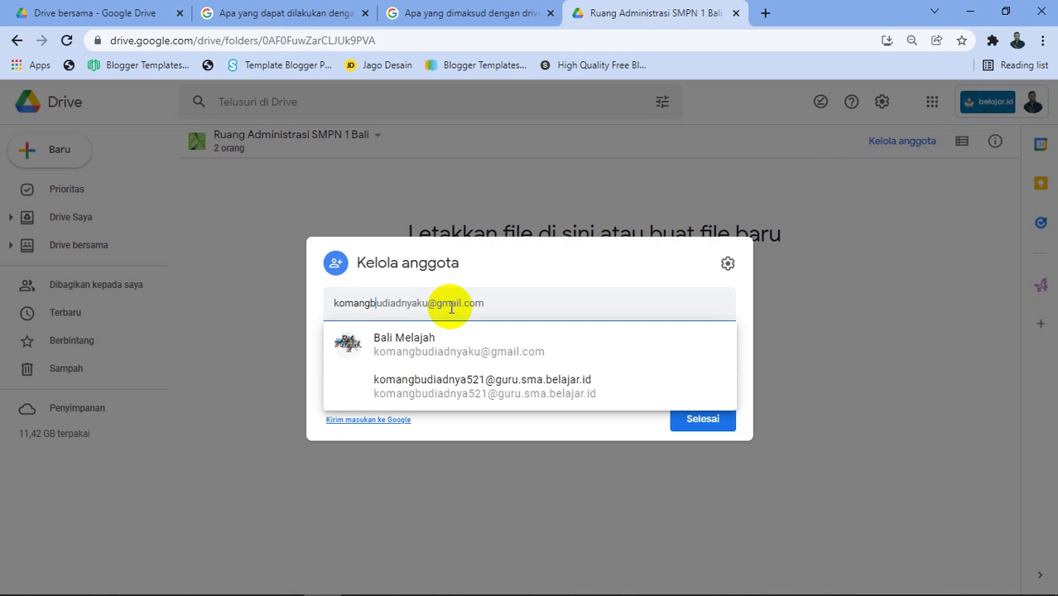
click(485, 390)
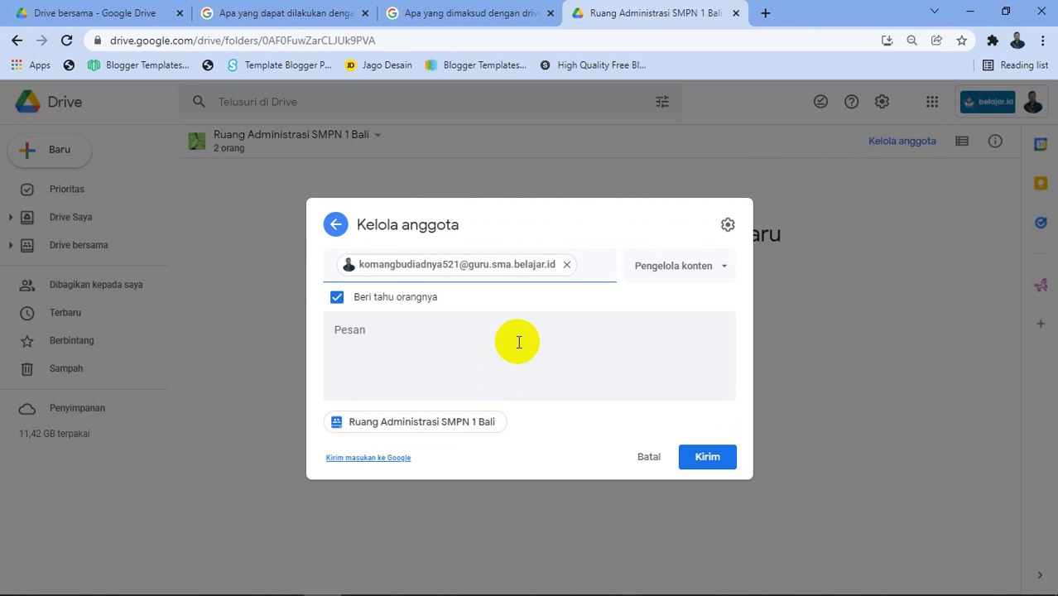
click(654, 278)
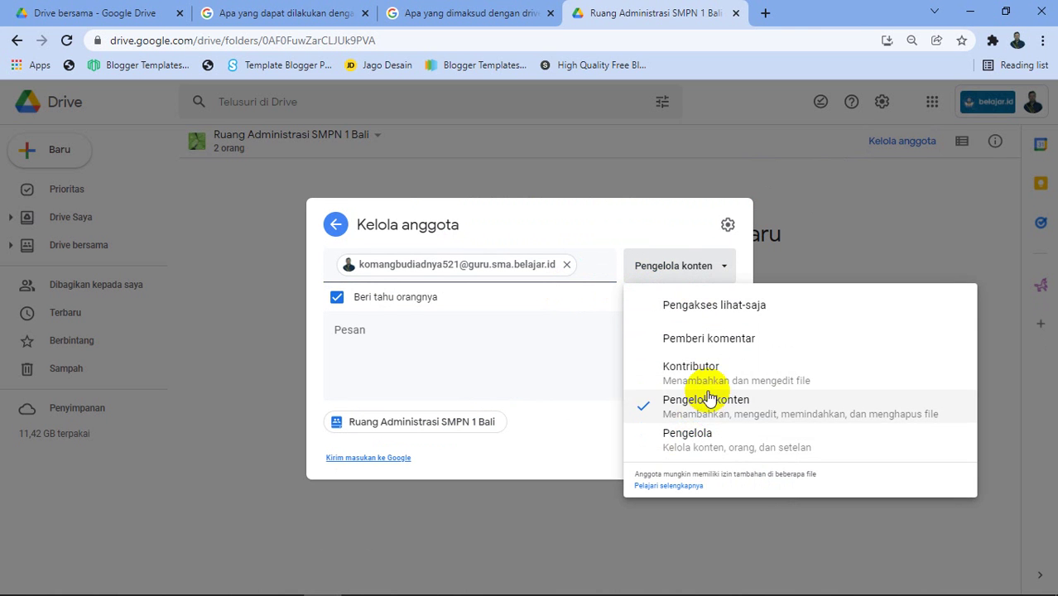
click(703, 444)
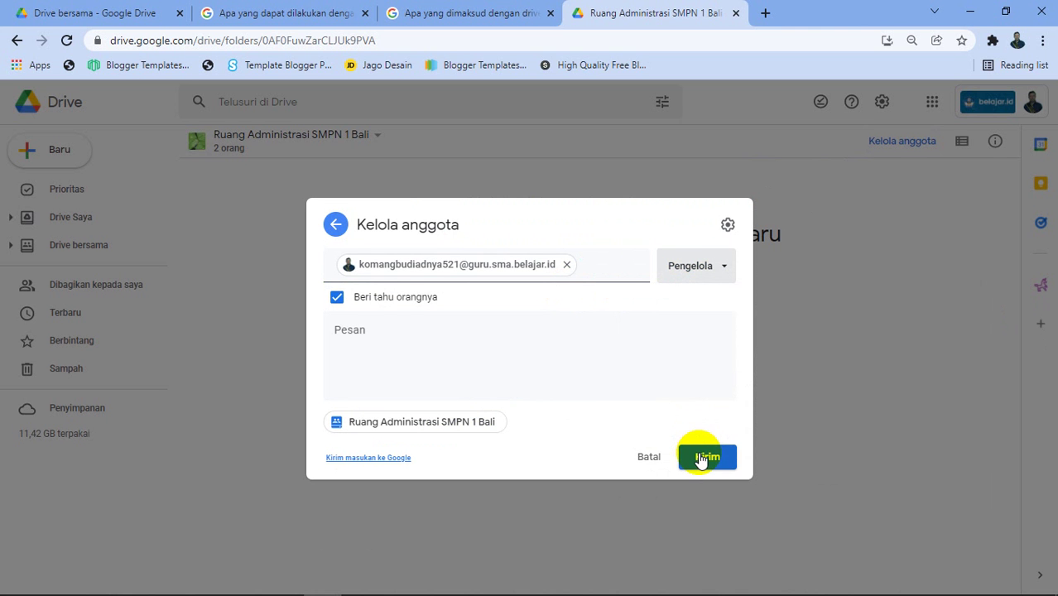
click(692, 460)
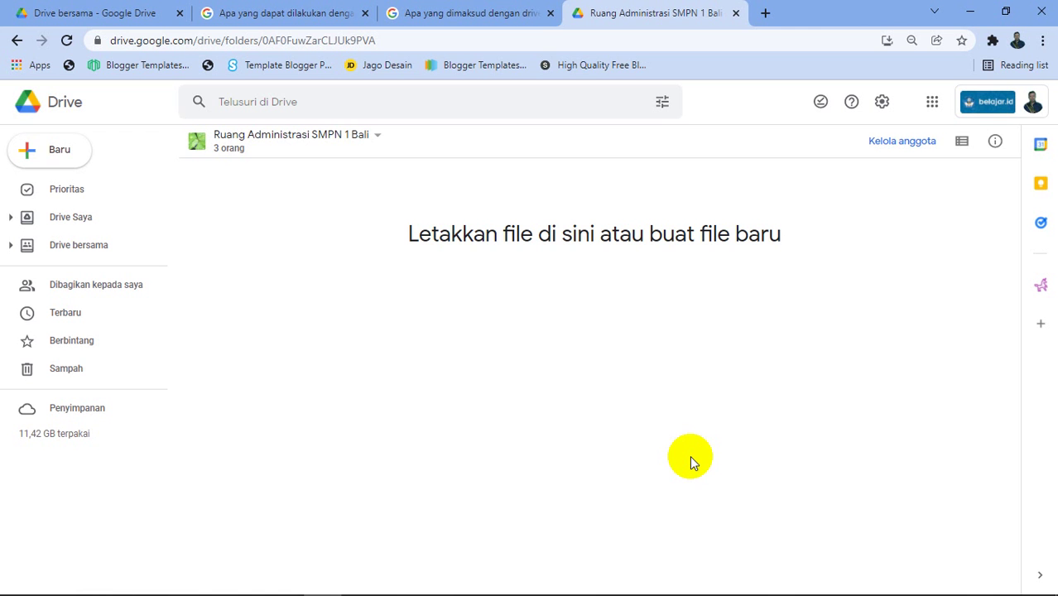
Make a new folder named 'Administrasi Kurikulum' in the shared drive
click(35, 157)
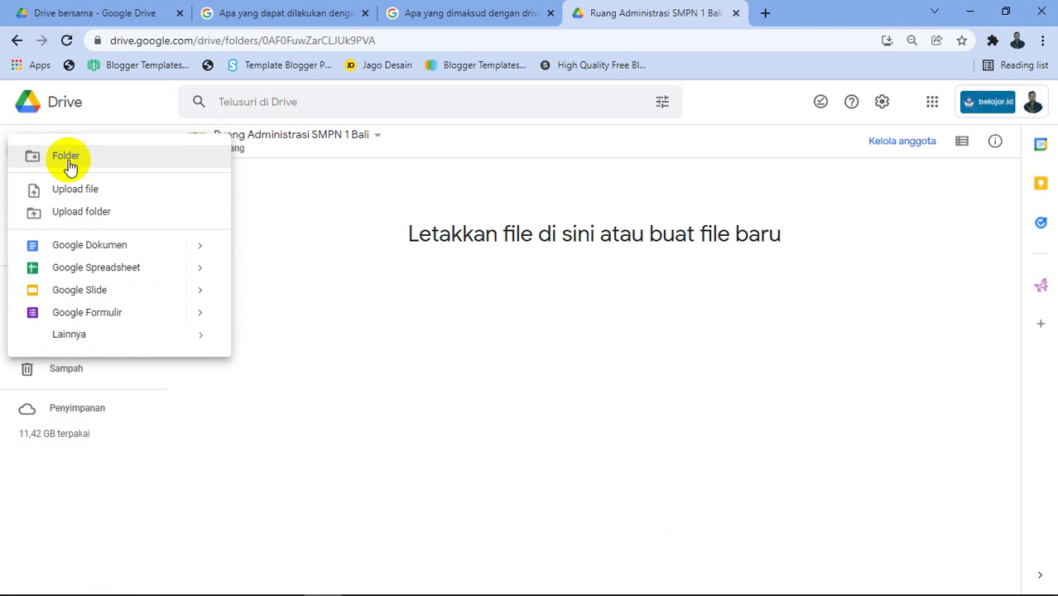
click(69, 166)
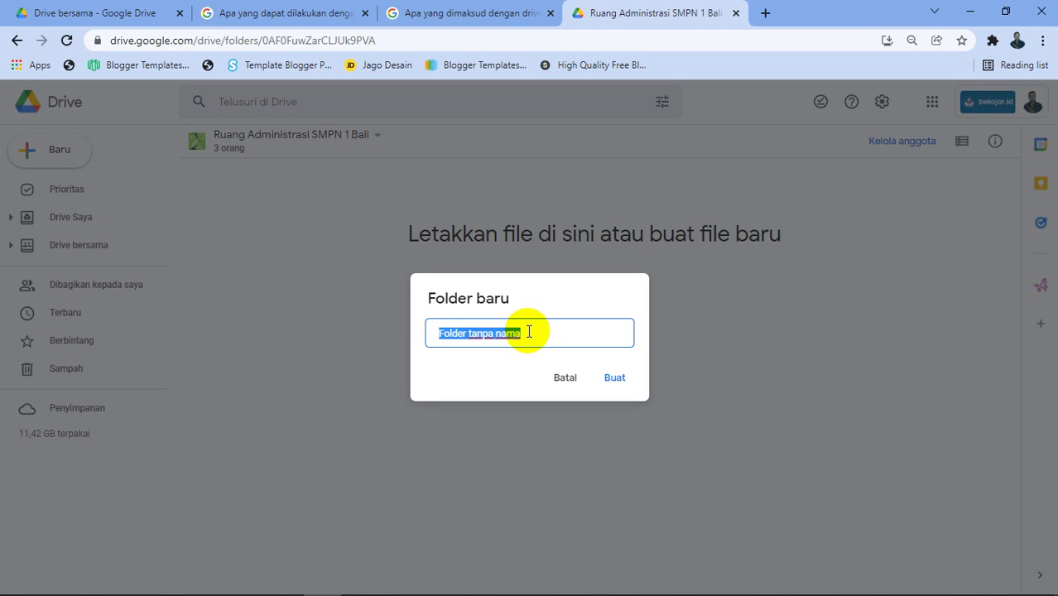
text(A)
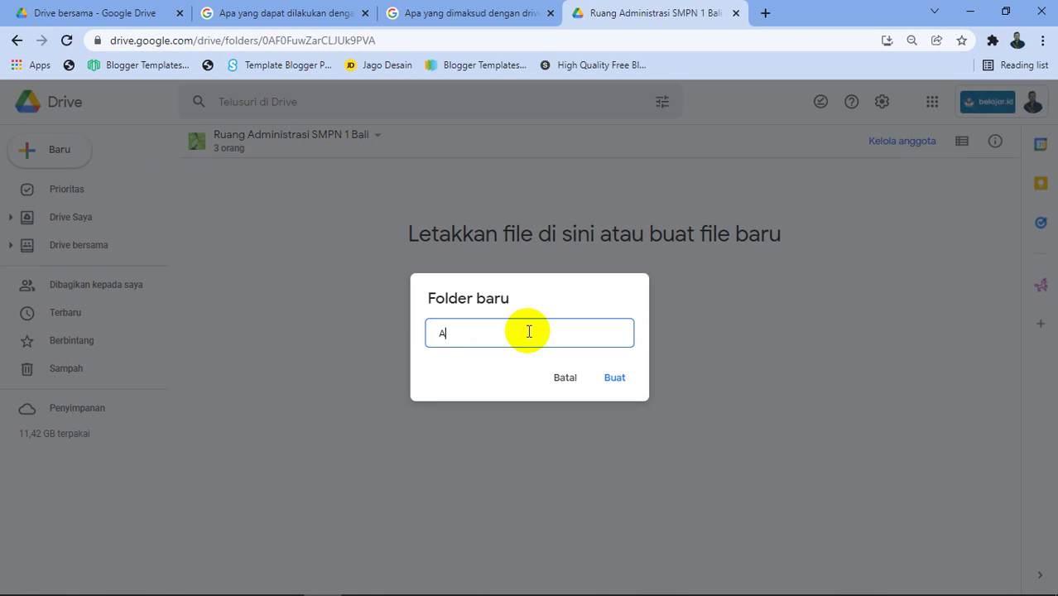
text(dministrasi Kurikulum)
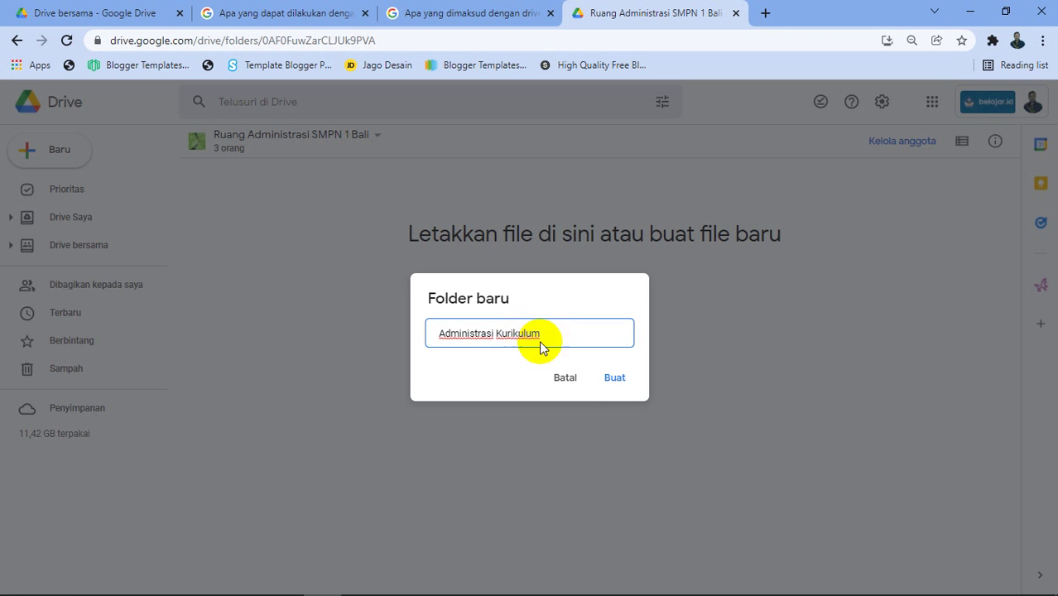
click(603, 386)
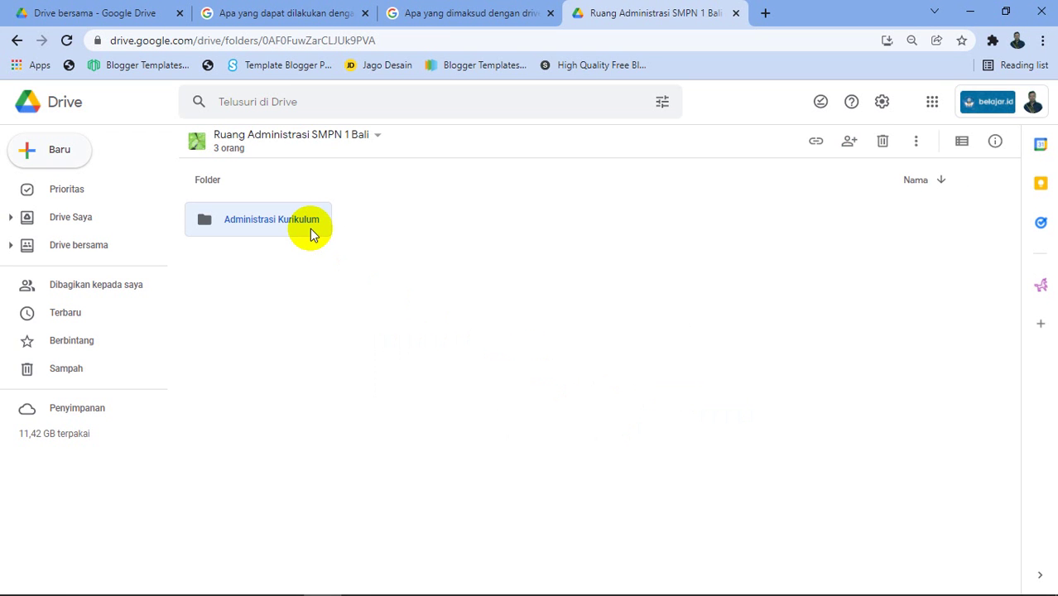
Open the Administrasi Kurikulum folder and create a new Google Dokumen inside it
double_click(310, 229)
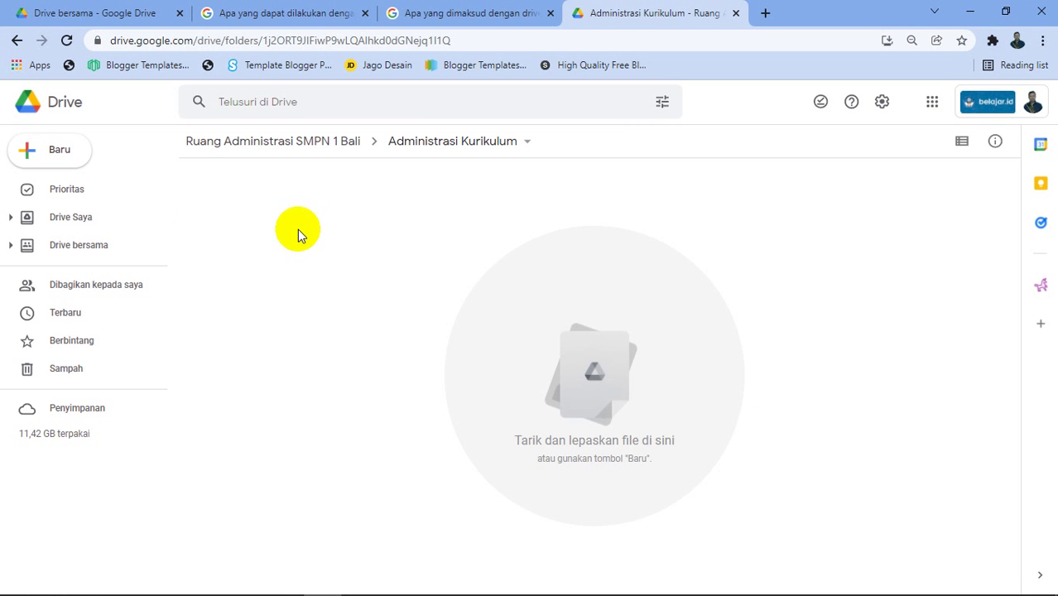
click(44, 152)
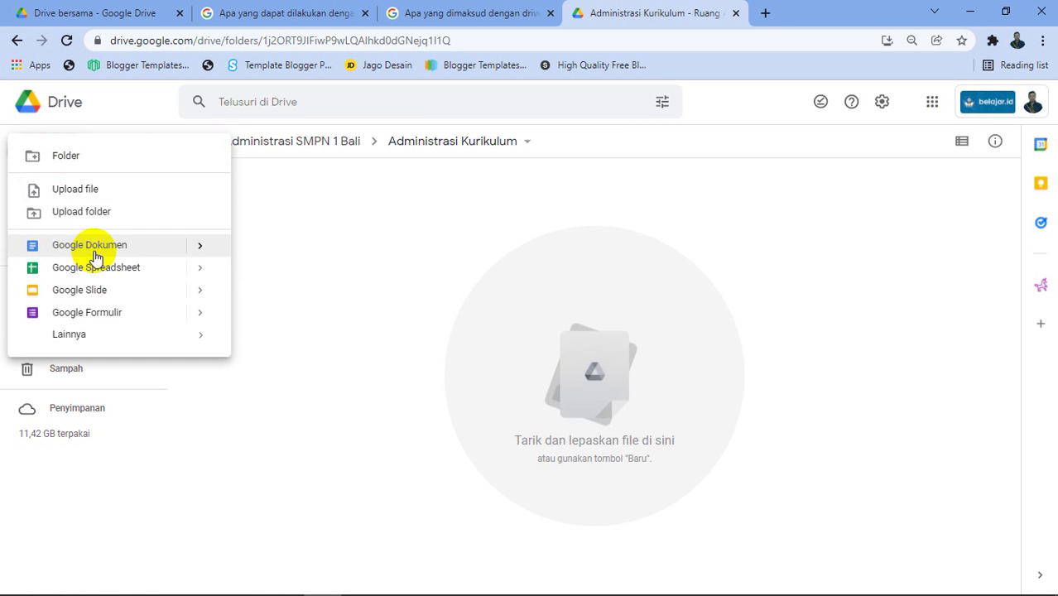
click(163, 251)
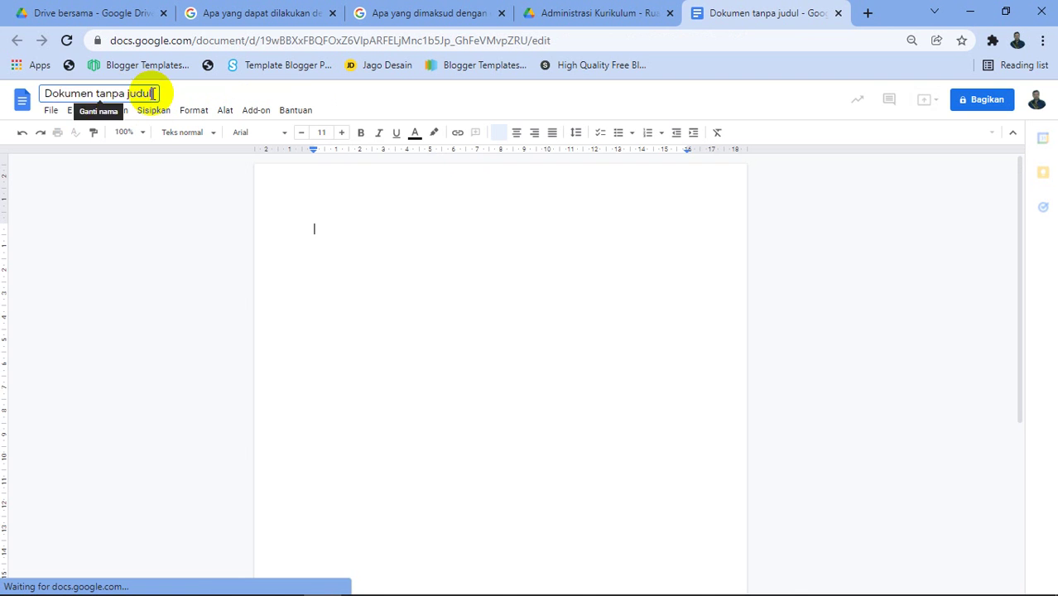
Retitle 'Dokumen tanpa judul' to 'Kurikulum' and close the document
click(149, 93)
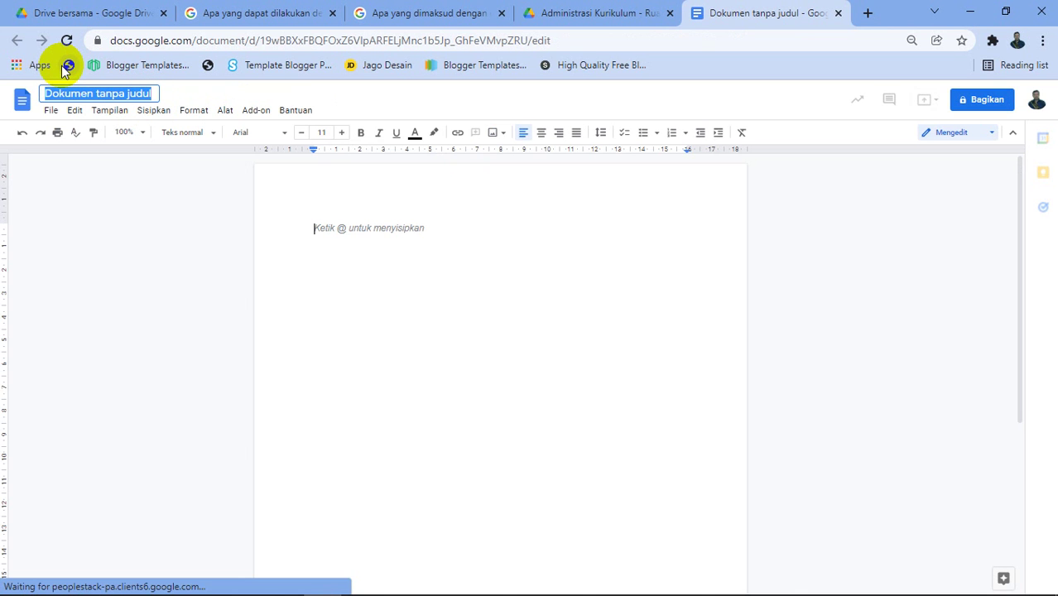
click(106, 94)
drag(150, 94, 71, 71)
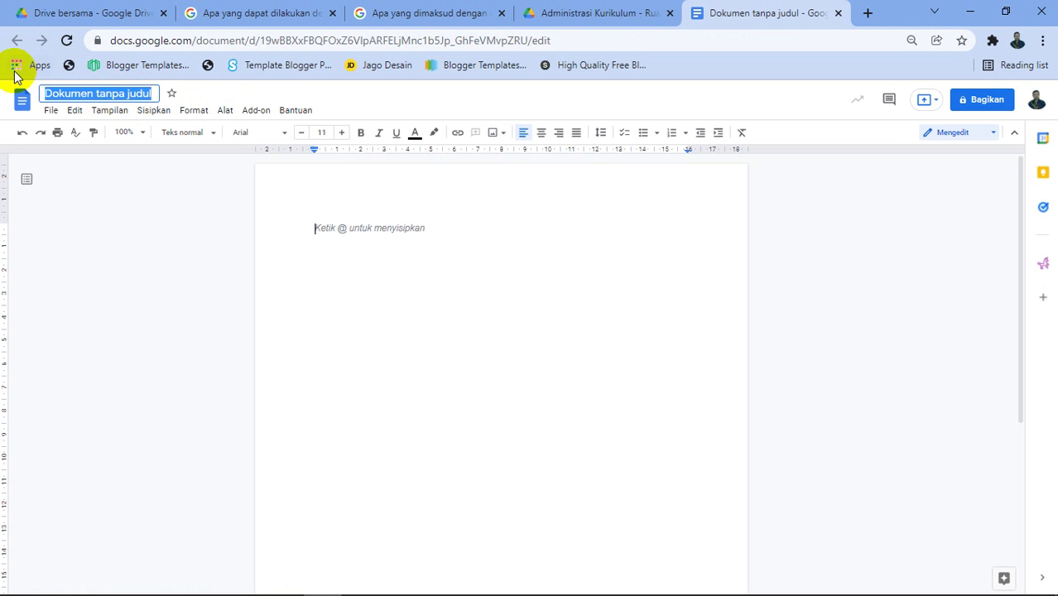
text(Kurikulum)
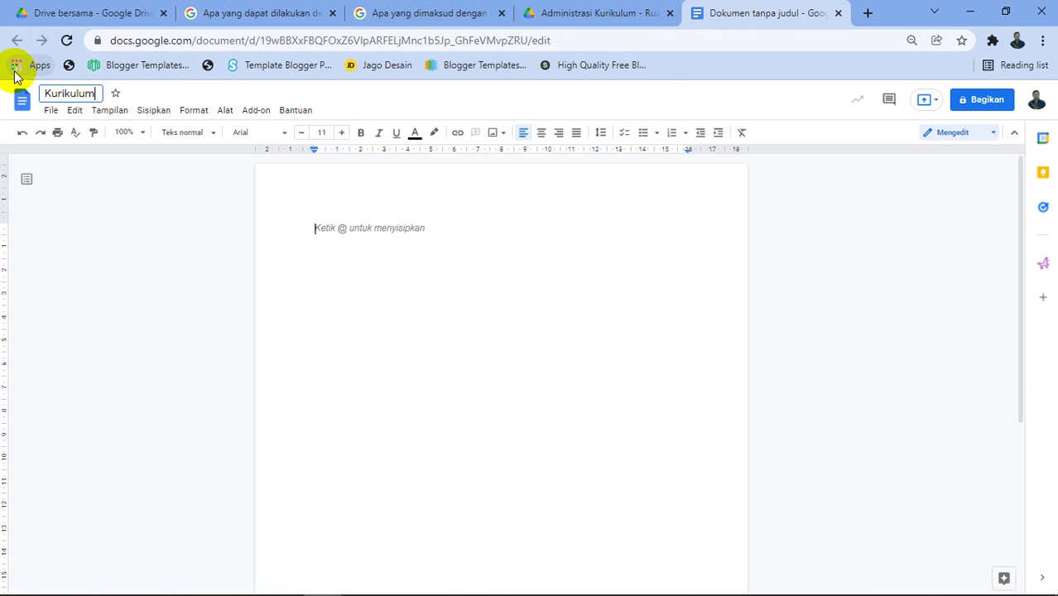
key(Return)
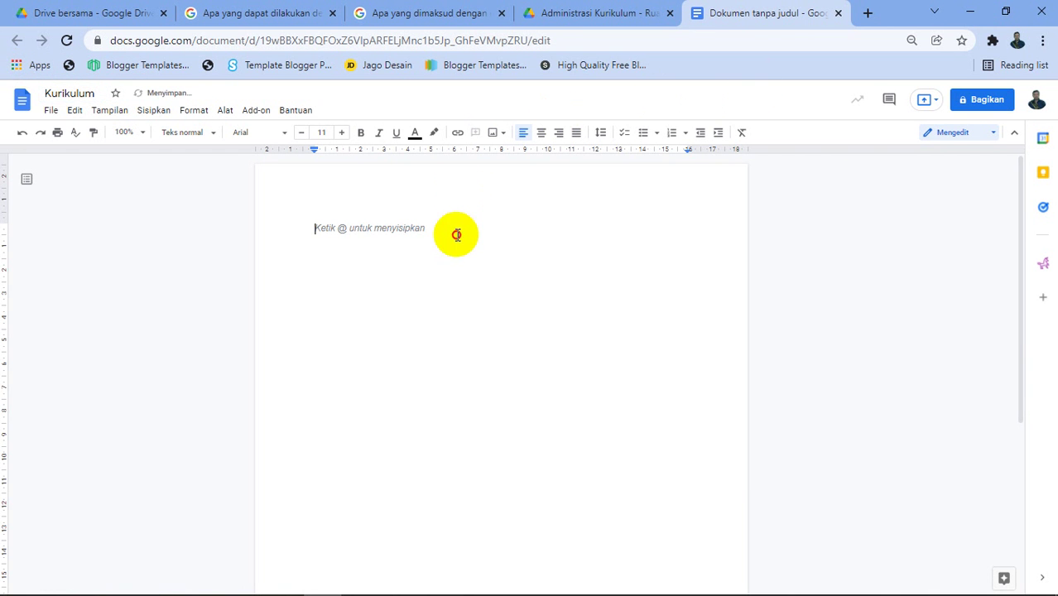
click(838, 13)
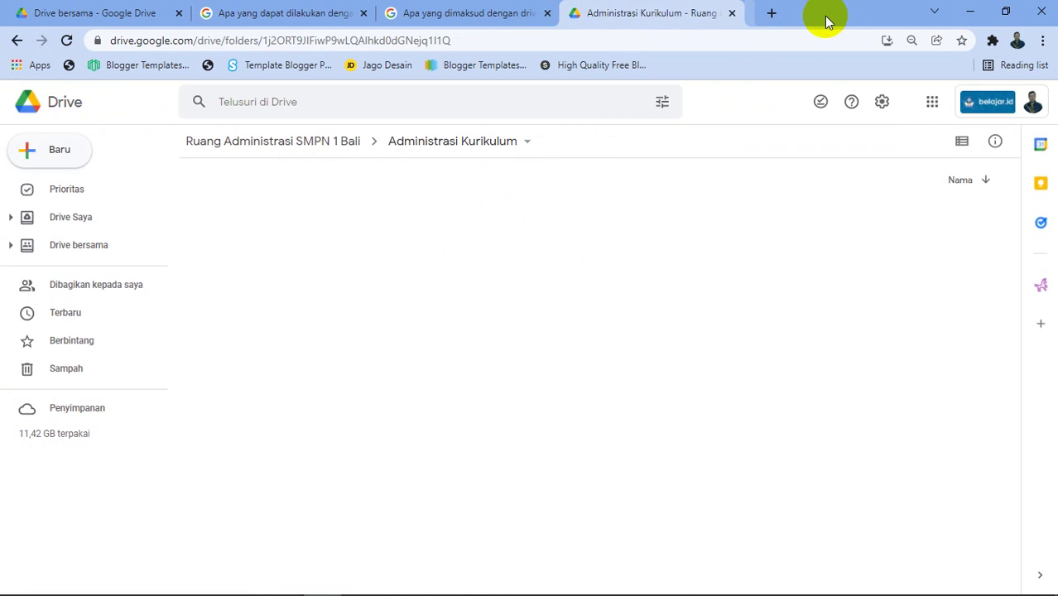
Create a Formulir kosong from Baru > Google Formulir in the folder
click(71, 146)
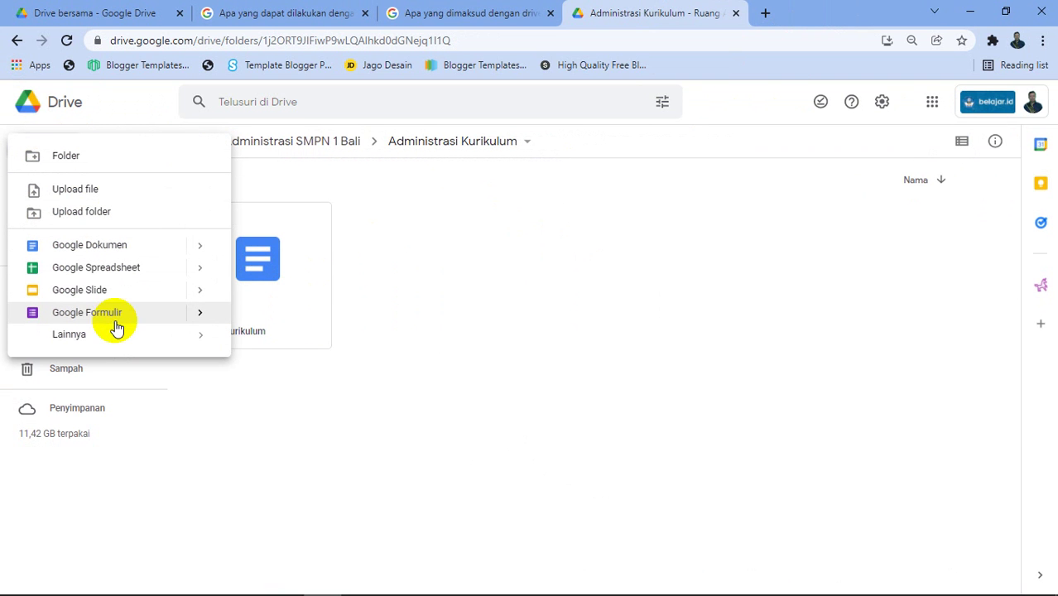
mouse_move(189, 320)
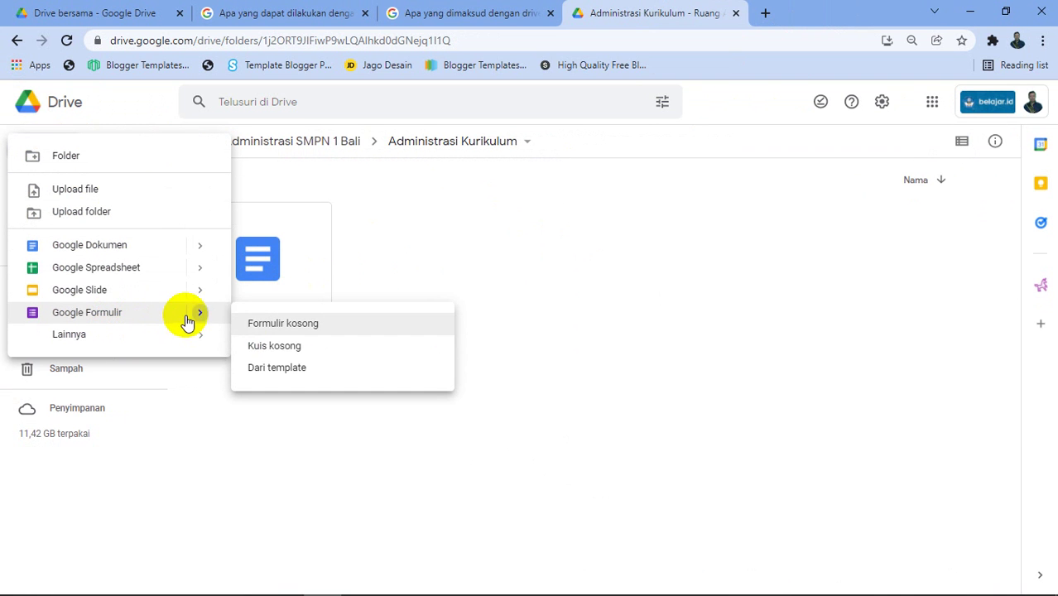
click(263, 323)
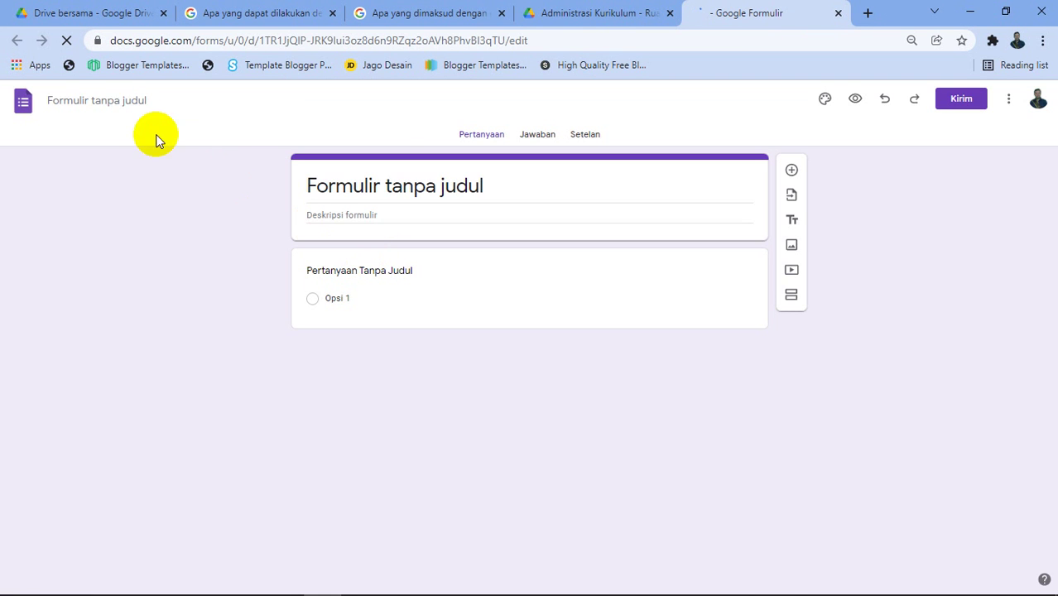
Name the untitled form 'Survey Kesiapan Menagajar Guru' and close the form
click(121, 99)
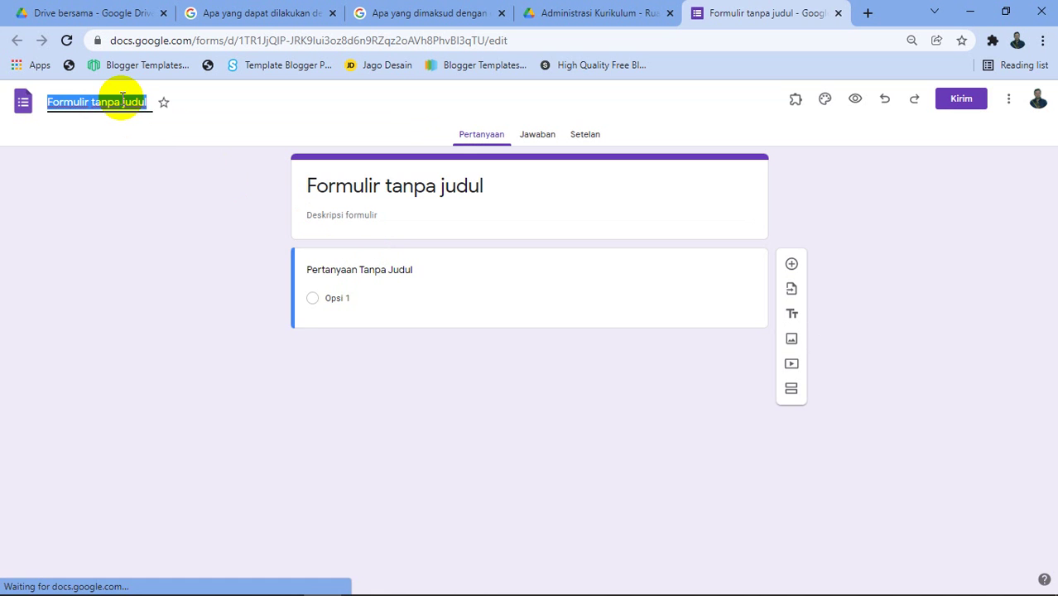
text(Survey )
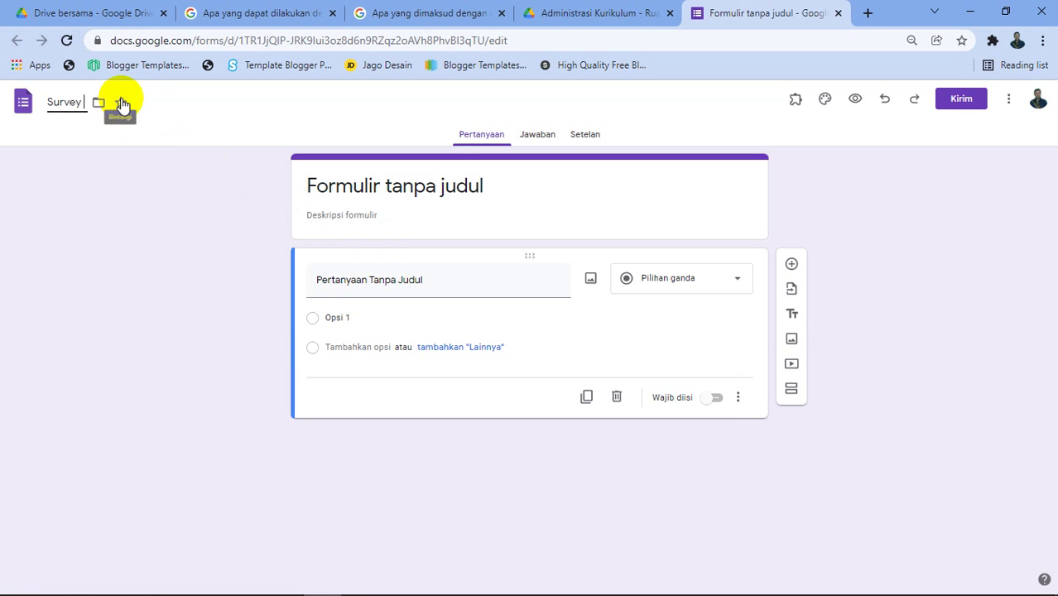
text(Kesiapan Menagajar Guru)
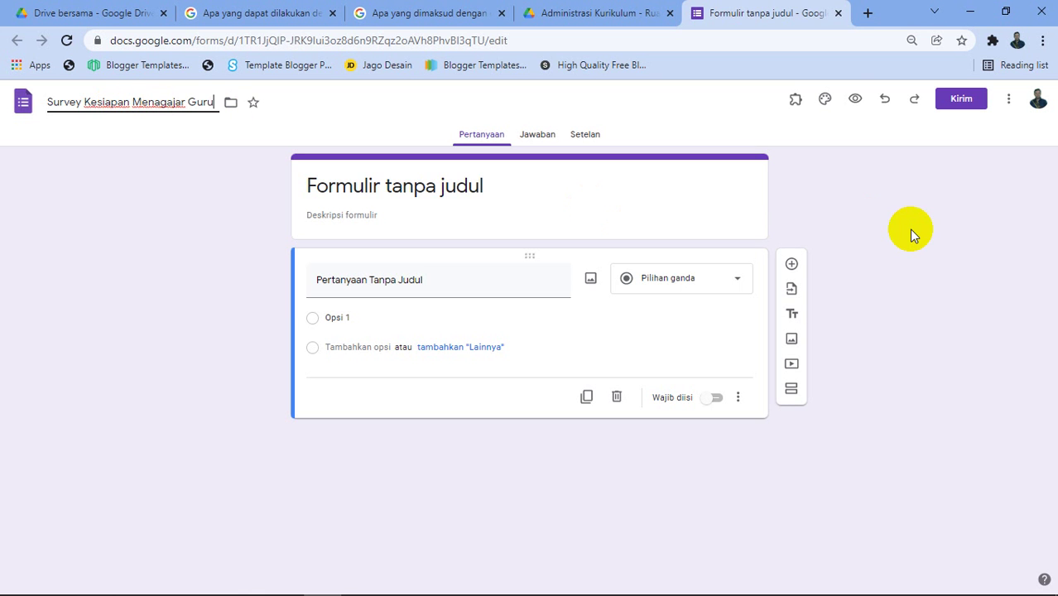
click(909, 230)
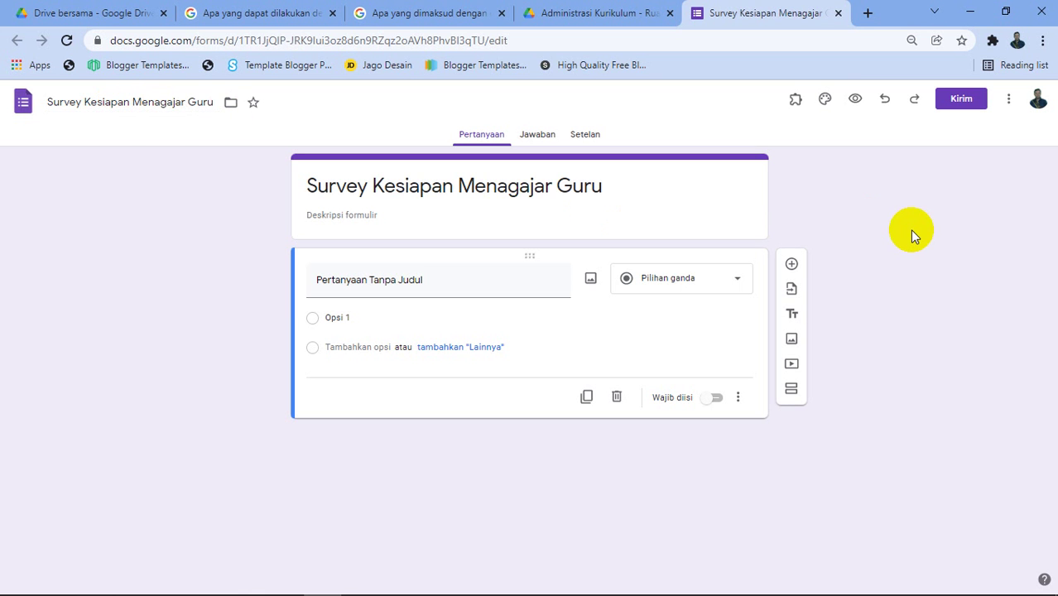
click(837, 14)
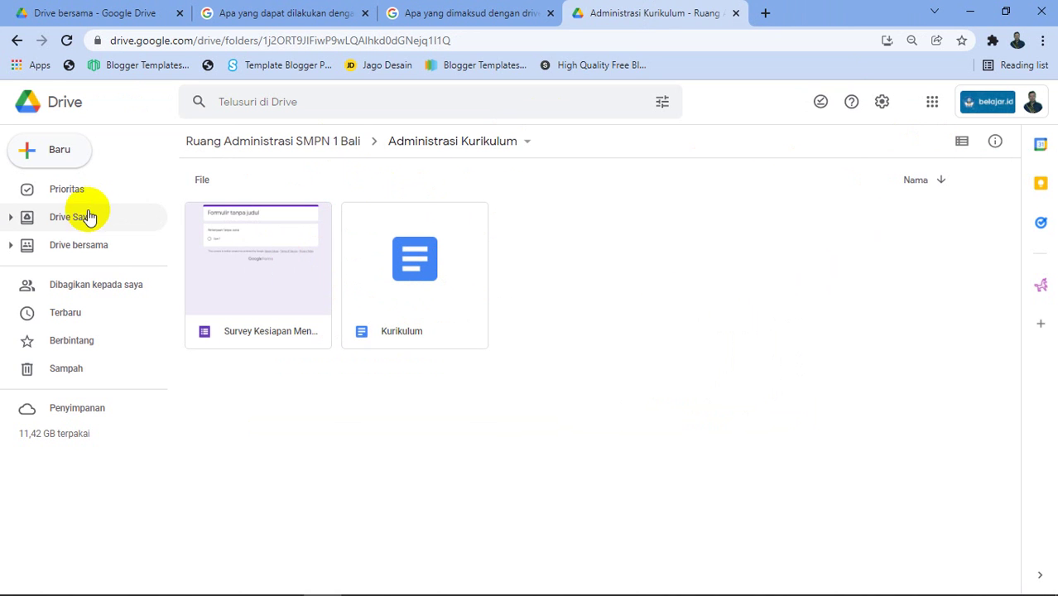
Go up to the 'Ruang Administrasi SMPN 1 Bali' drive root and open Setelan drive bersama
click(293, 145)
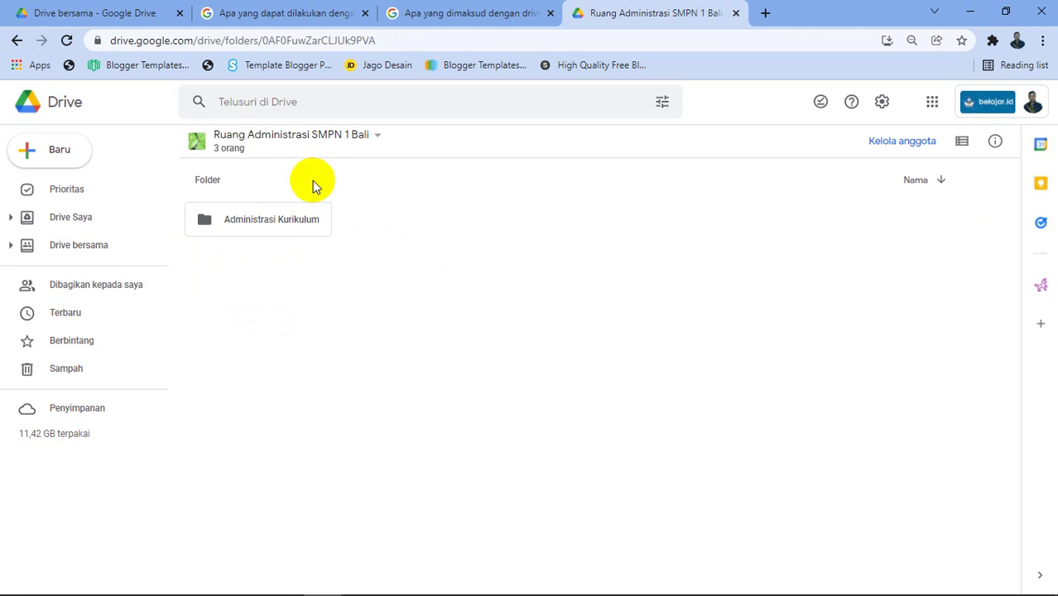
click(373, 140)
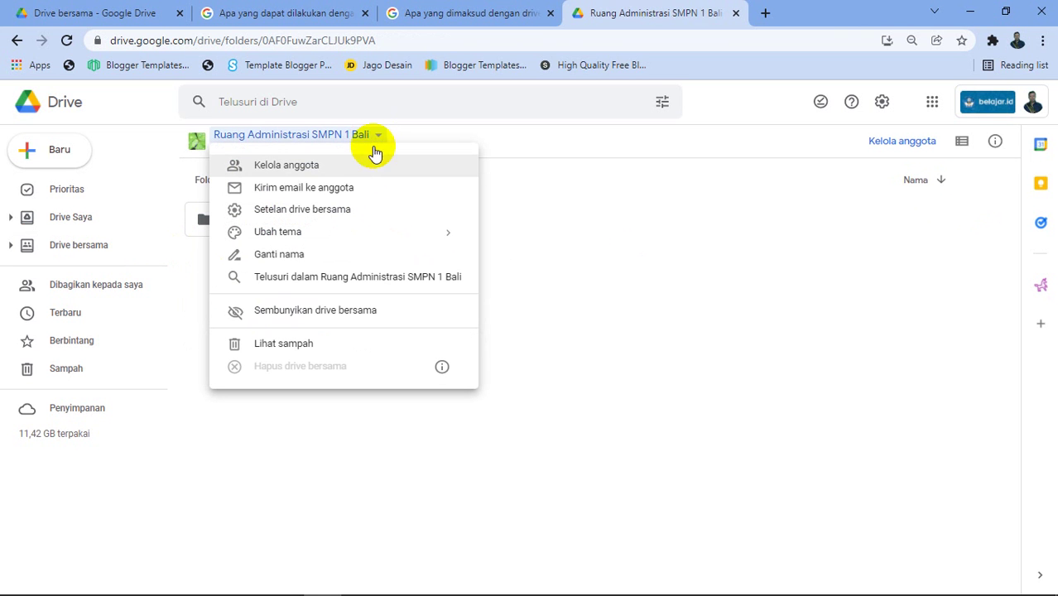
click(363, 214)
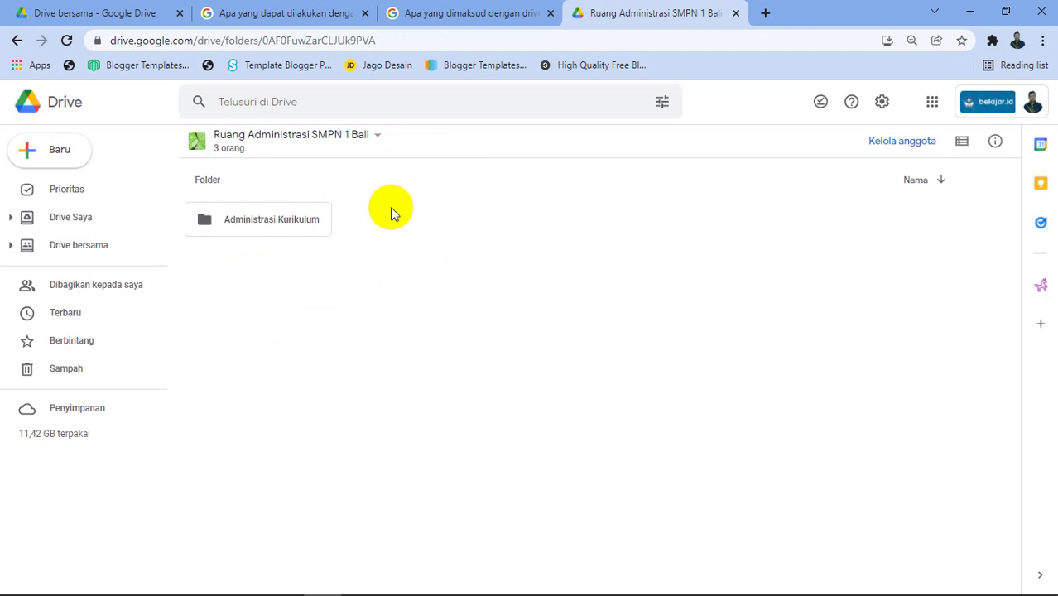